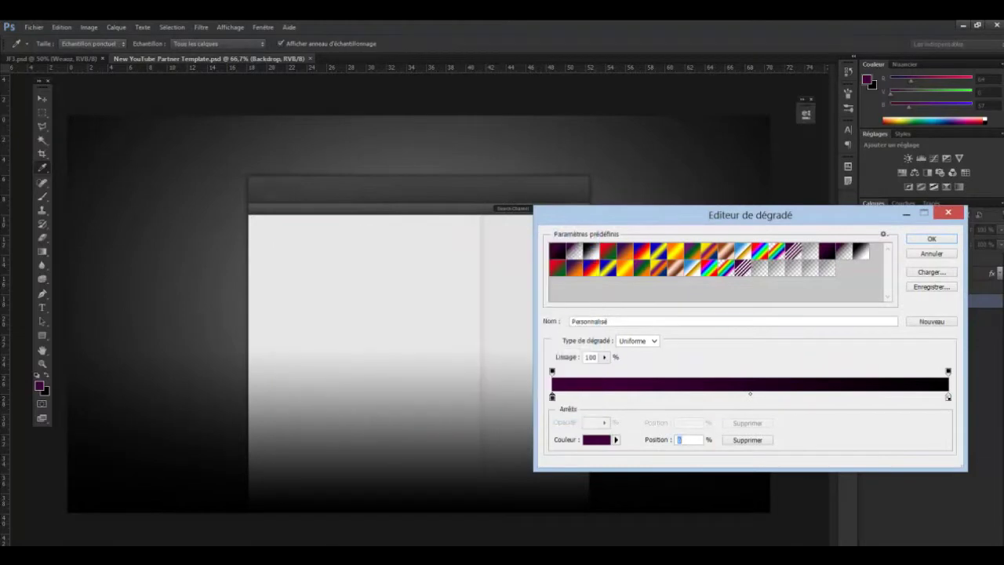
- Edit the gradient's end stop colour, confirm the gradient, and apply it diagonally across the Backdrop layer
key("Return")
double_click(949, 397)
key("Return")
key("Return")
left_click_drag(180, 168, 714, 397)
- Bring C4D.png into the template above the Backdrop layer and scale it down over the header, centred on a vertical guide
left_click(34, 27)
left_click(41, 51)
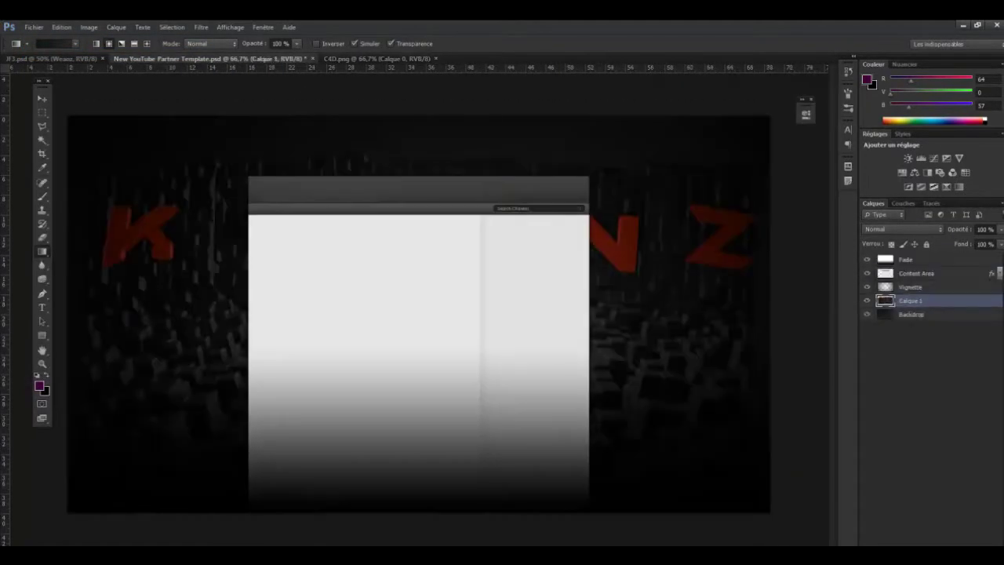
key("ctrl+t")
left_click_drag(756, 150, 551, 134)
left_click_drag(4, 228, 419, 227)
key("Return")
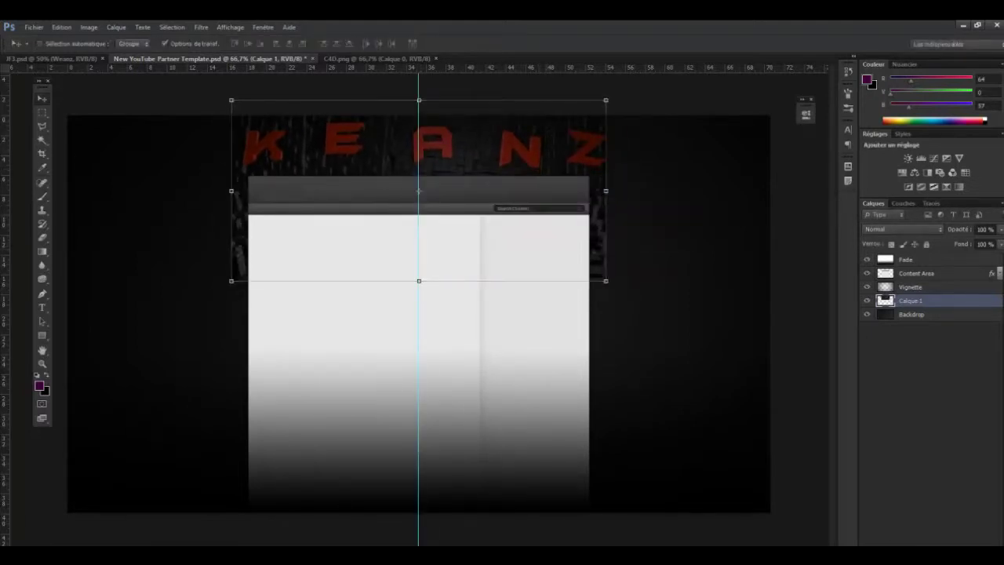
- Set up a 24 px brush with a white foreground colour and add a new layer above Calque 1
scroll(465, 314, "up", 2)
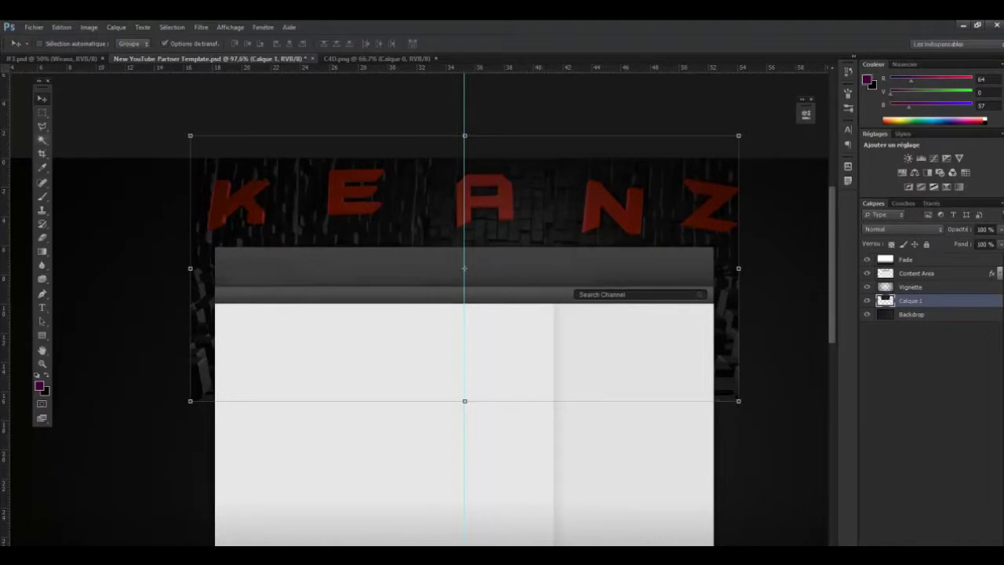
key("b")
left_click(41, 44)
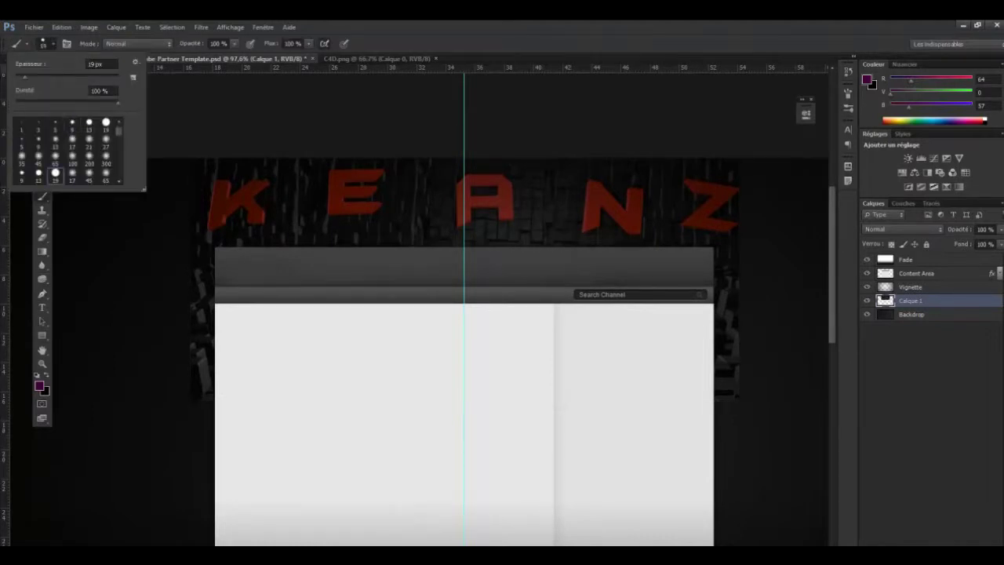
scroll(67, 151, "down", 3)
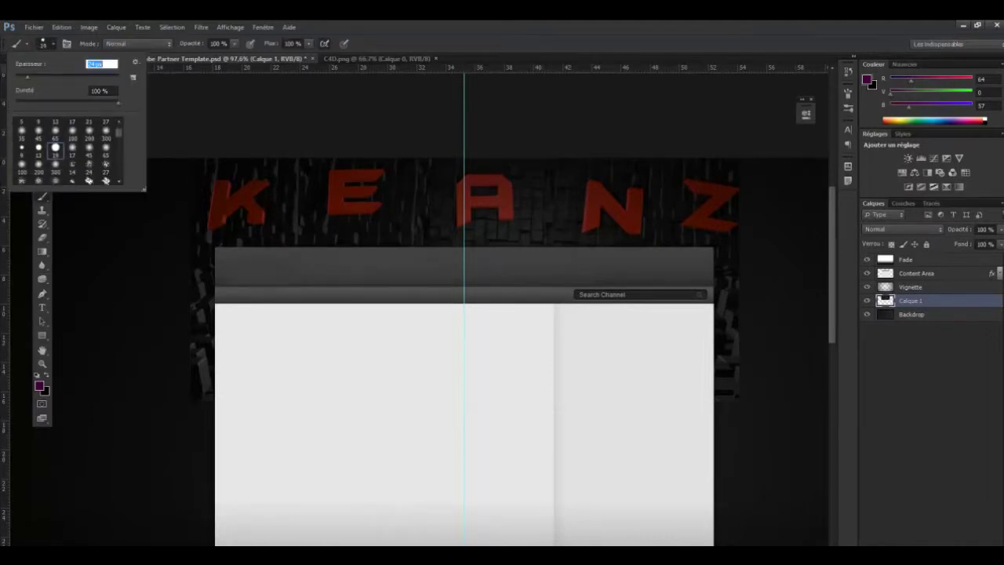
left_click(39, 385)
left_click(291, 262)
left_click(547, 259)
key("ctrl+shift+alt+n")
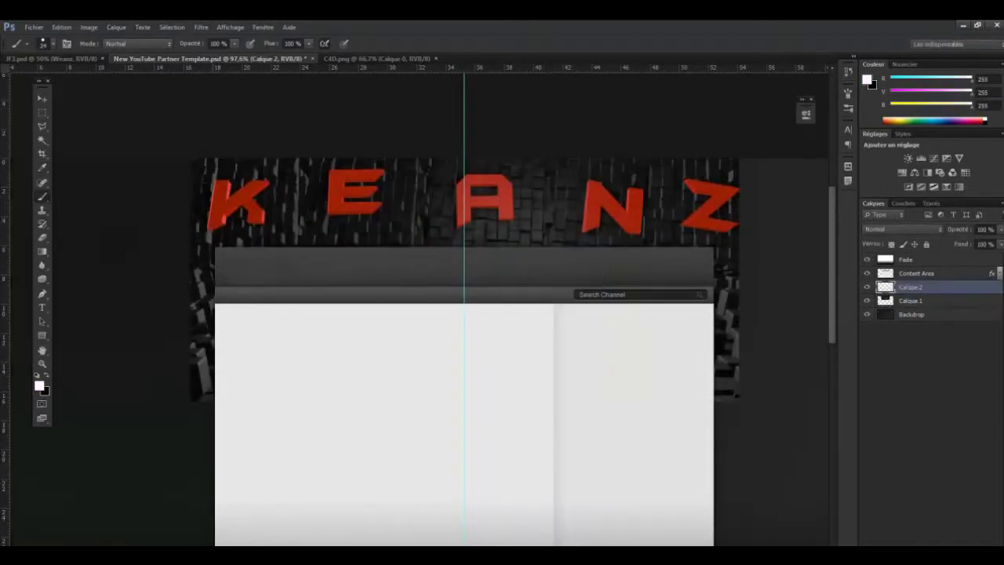
- Try white brush strokes on the letter K and switch to the hard 19 px round brush
left_click_drag(211, 229, 222, 210)
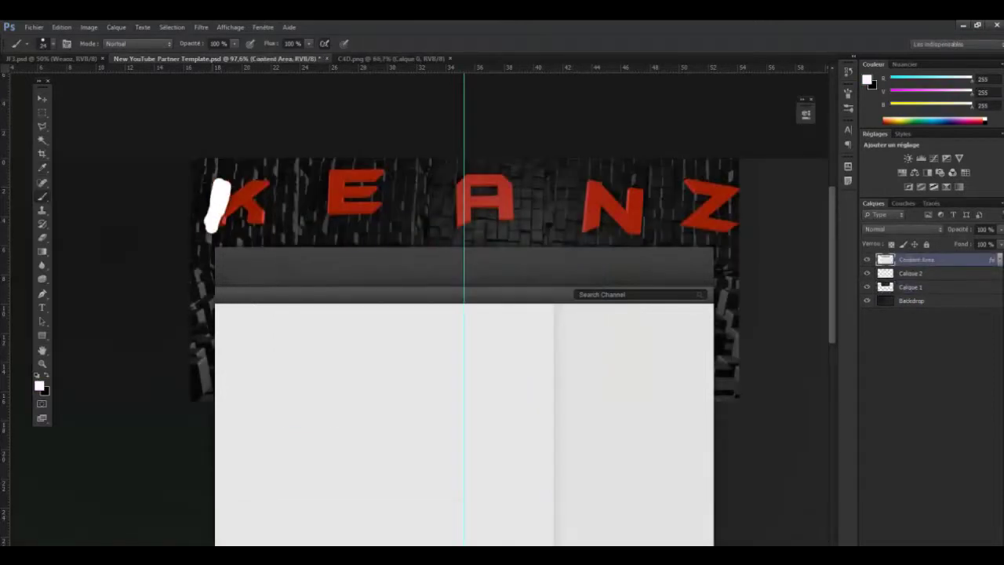
key("ctrl+z")
left_click(45, 44)
scroll(465, 353, "up", 1)
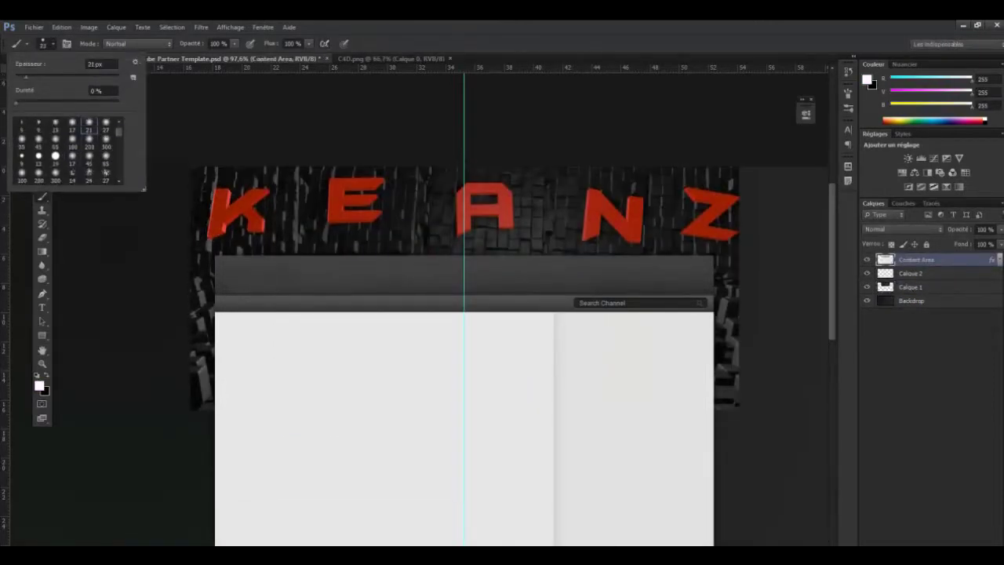
left_click(106, 122)
left_click(46, 43)
double_click(55, 164)
left_click_drag(222, 195, 211, 234)
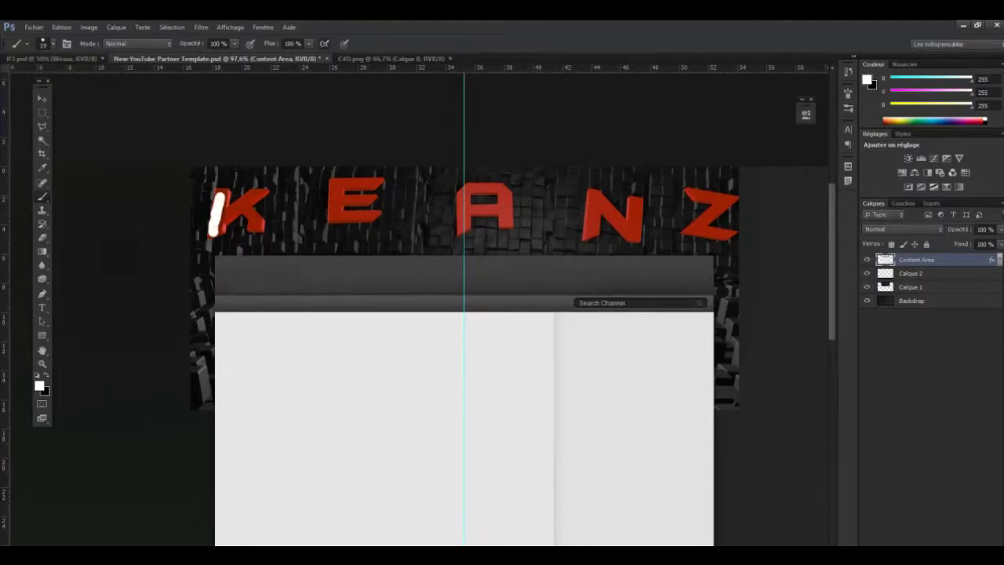
key("ctrl+z")
- Paint over all the KEANZ letters in white on the Calque 2 layer
left_click(911, 273)
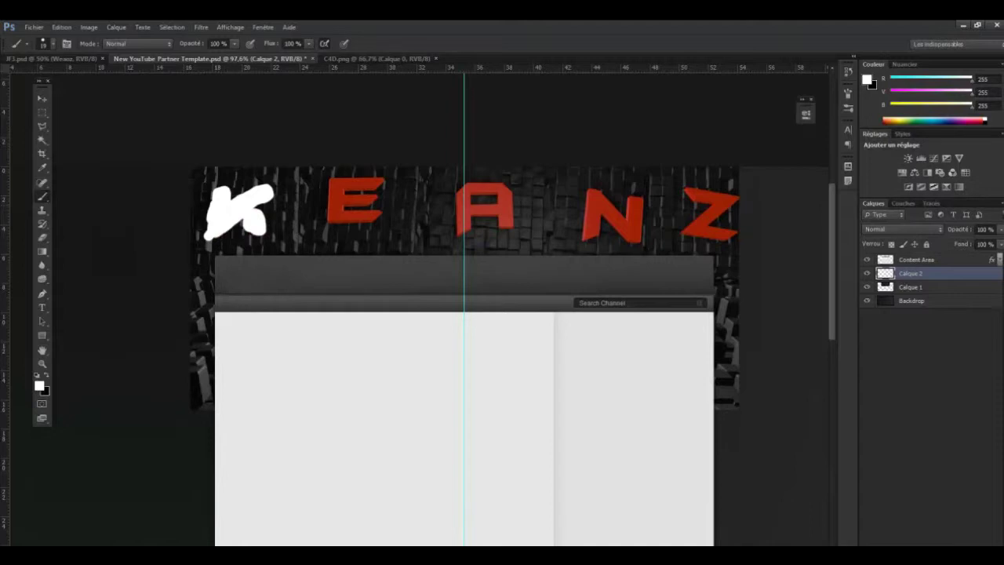
key("ctrl+z")
mouse_move(330, 224)
left_mouse_down()
mouse_move(330, 192)
mouse_move(381, 178)
left_mouse_up()
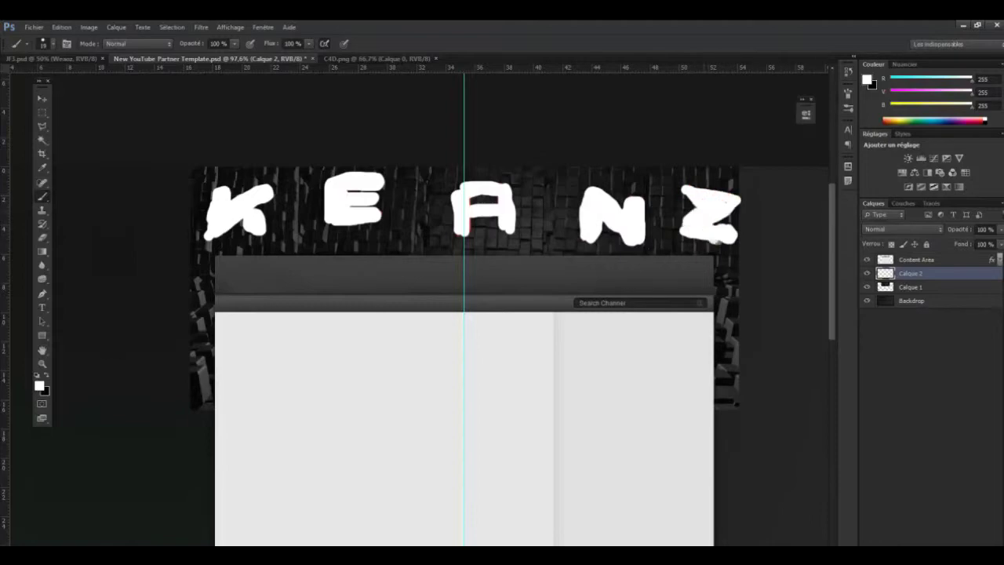
- Try successive blend modes, including Lumière tamisée, on the layer with the white painted letters
key("Down")
key("Down")
key("Down")
key("Down")
key("Down")
key("Down")
key("Down")
key("Down")
key("Down")
key("Down")
key("Down")
key("Down")
key("Down")
key("Down")
key("Down")
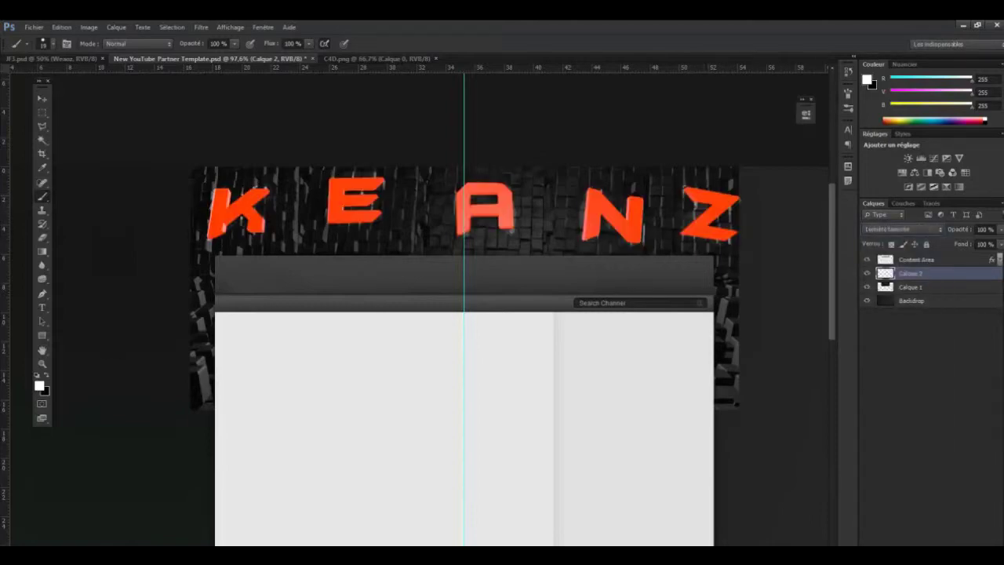
key("Down")
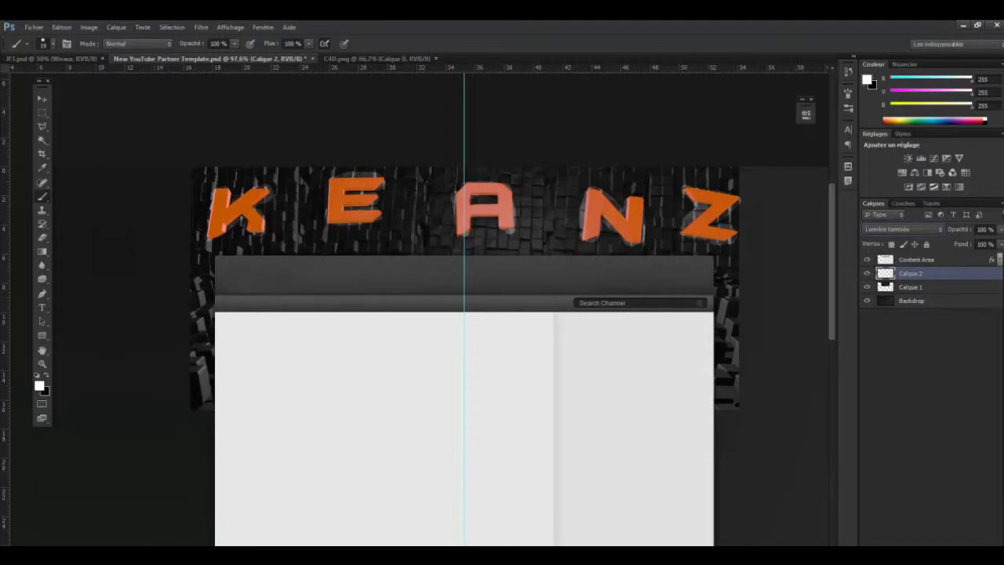
key("Down")
key("Down")
key("Down")
key("Down")
key("Down")
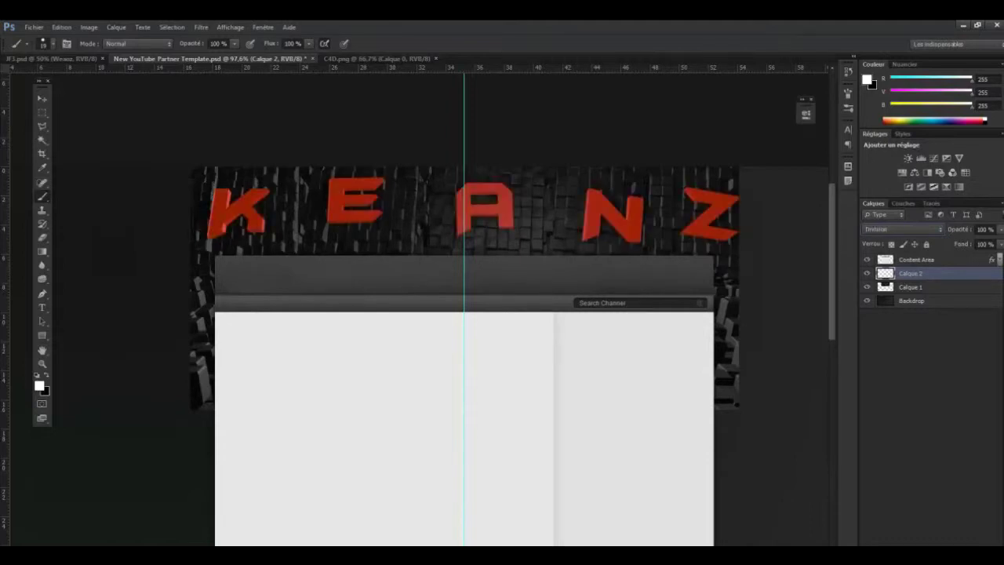
- Go back through the blend modes and delete the layer with the white painted letters
key("Up")
key("Up")
key("Up")
key("Up")
double_click(911, 273)
key("Delete")
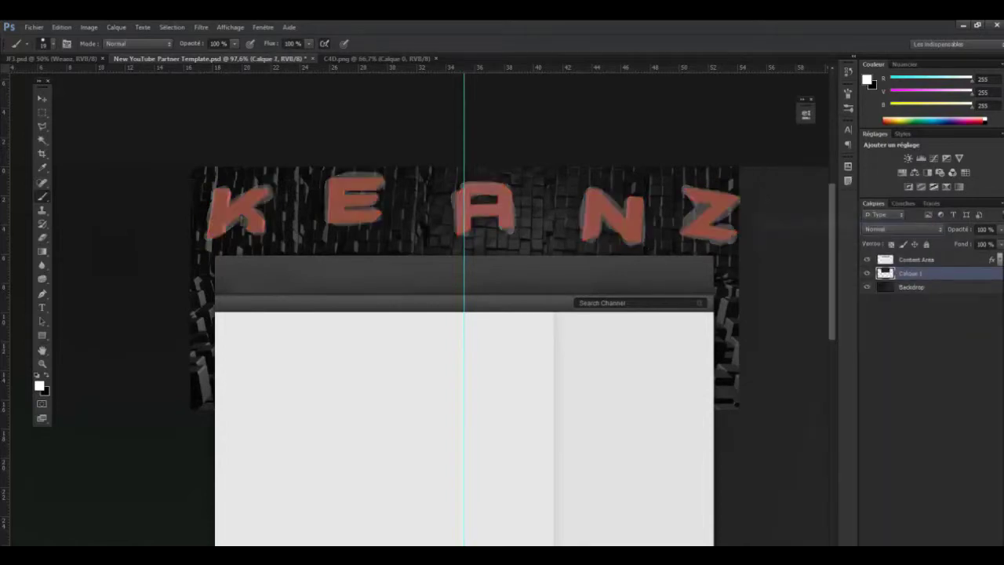
- Pick a diagonal stripe brush and stamp white stripes across the KEANZ letters on a new layer above Calque 1
left_click(43, 43)
scroll(68, 150, "down", 10)
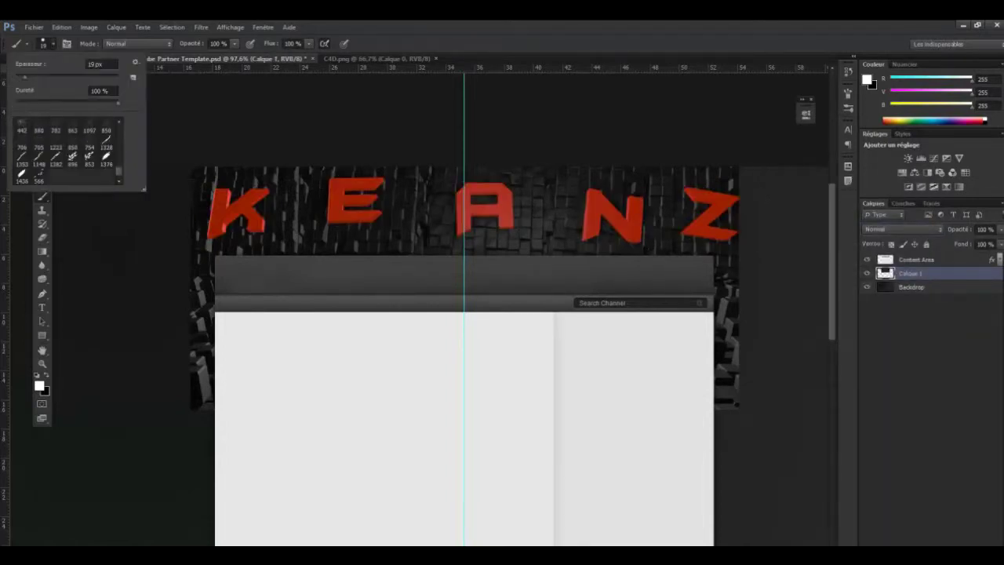
key("Escape")
key("ctrl+shift+alt+n")
left_click(181, 329)
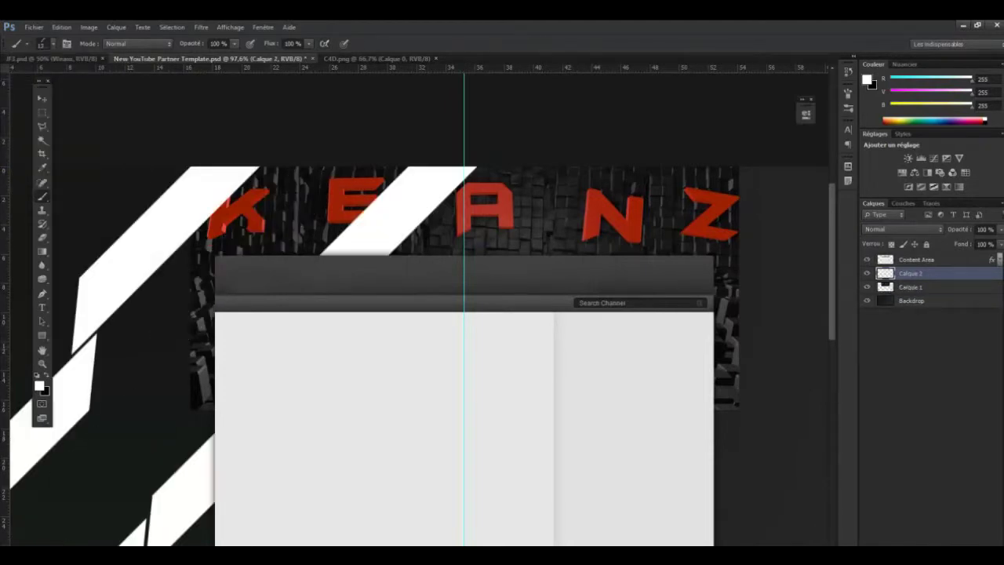
left_click(541, 212)
left_click(766, 228)
- Set the stripe layer's blend mode to Saturation and deselect the layer
left_click(902, 229)
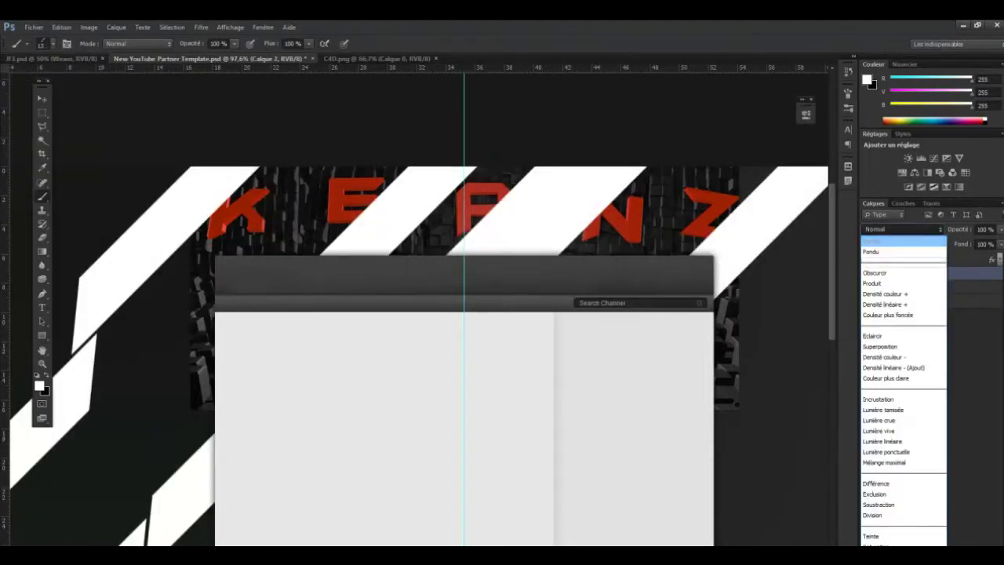
left_click(879, 490)
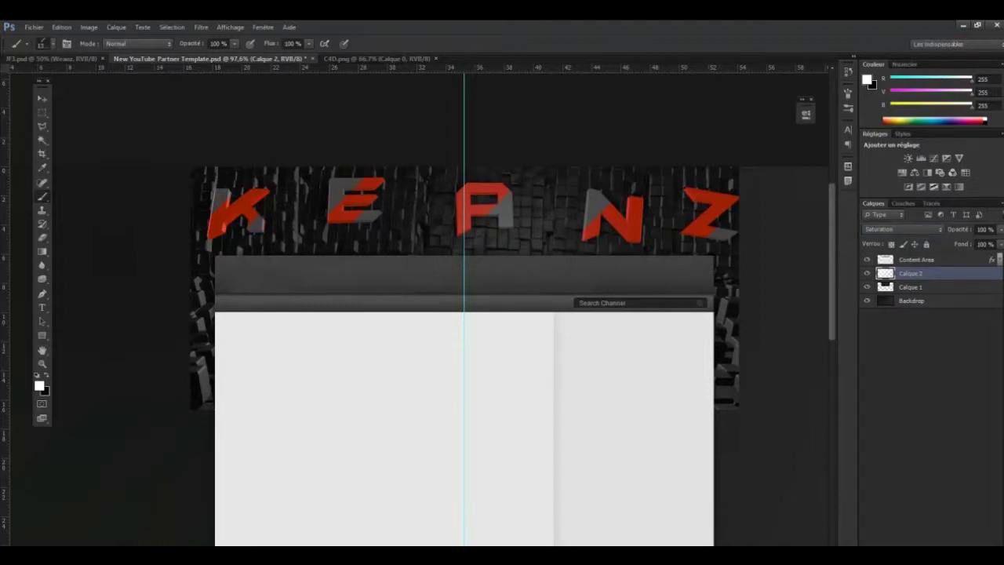
left_click(926, 392)
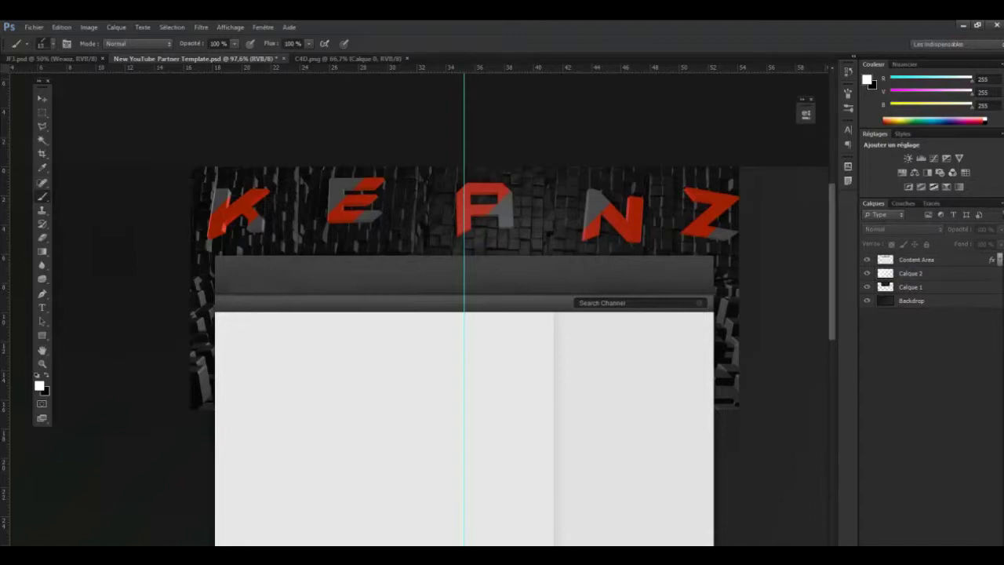
- Add a Teinte/Saturation adjustment layer and a Courbes adjustment layer with a slightly raised curve
left_click(52, 44)
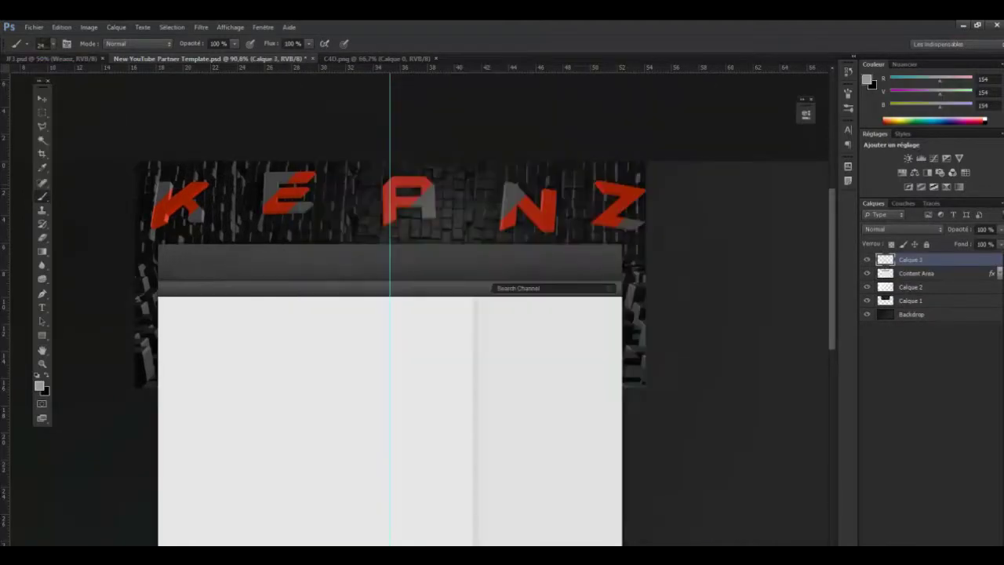
left_click(934, 545)
left_click(886, 417)
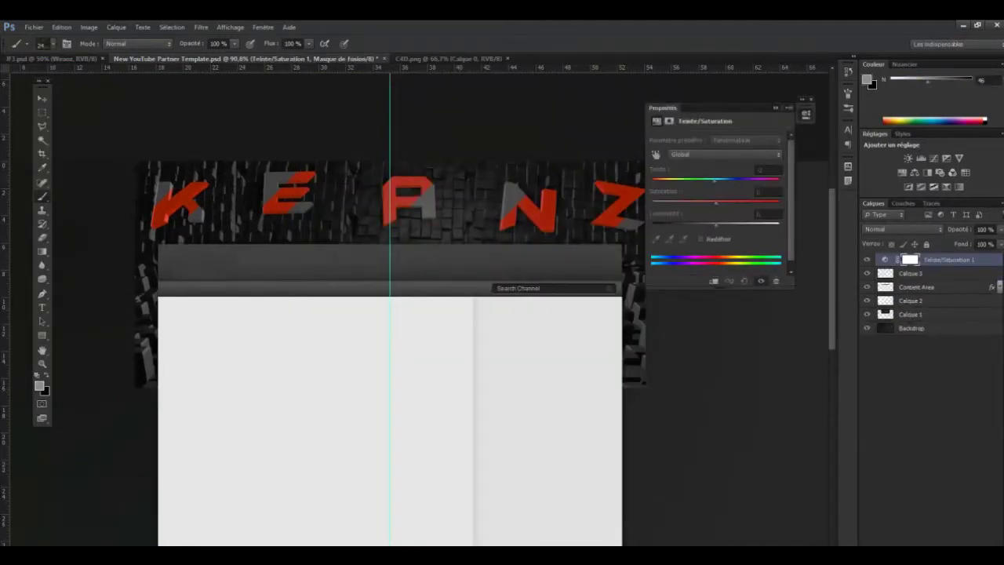
left_click(933, 545)
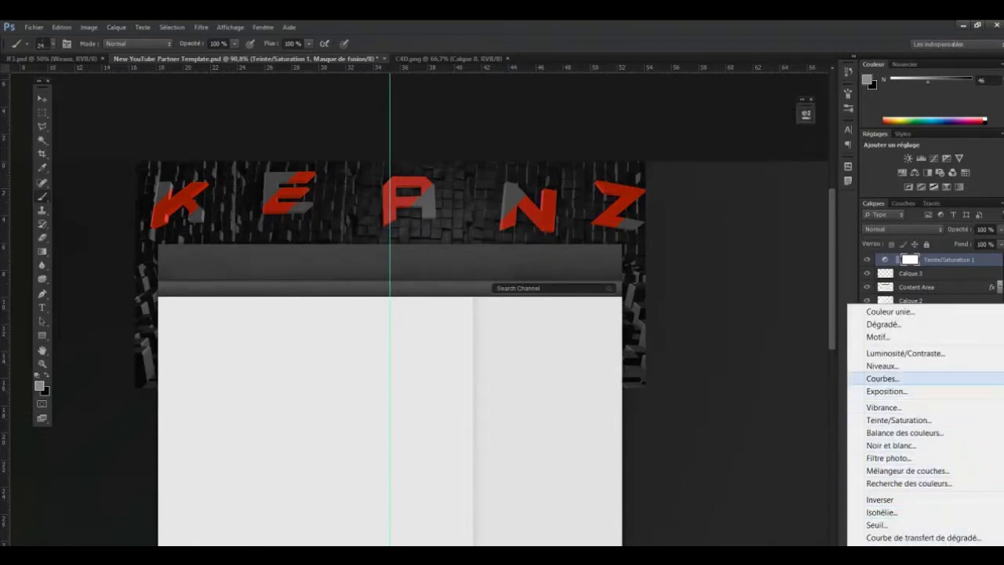
left_click(887, 379)
mouse_move(739, 206)
left_mouse_down()
mouse_move(741, 192)
mouse_move(743, 202)
left_mouse_up()
- Add an Exposition adjustment layer with exposure -0,99 and offset -0,0012, and nudge its gamma correction
left_click(933, 545)
left_click(887, 389)
left_click_drag(717, 168, 716, 190)
left_click(765, 179)
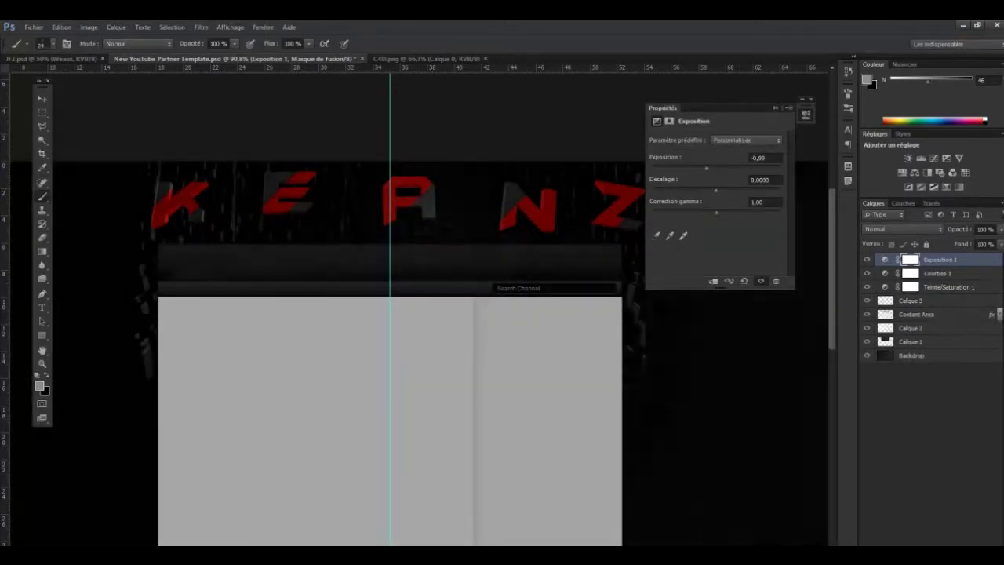
type("-0,0012")
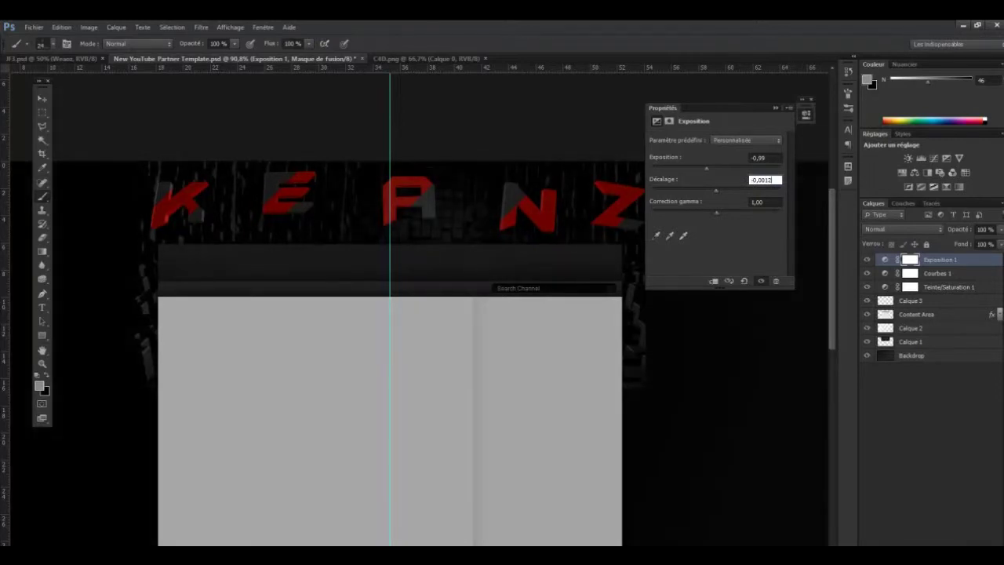
left_click_drag(716, 212, 717, 212)
left_click(776, 107)
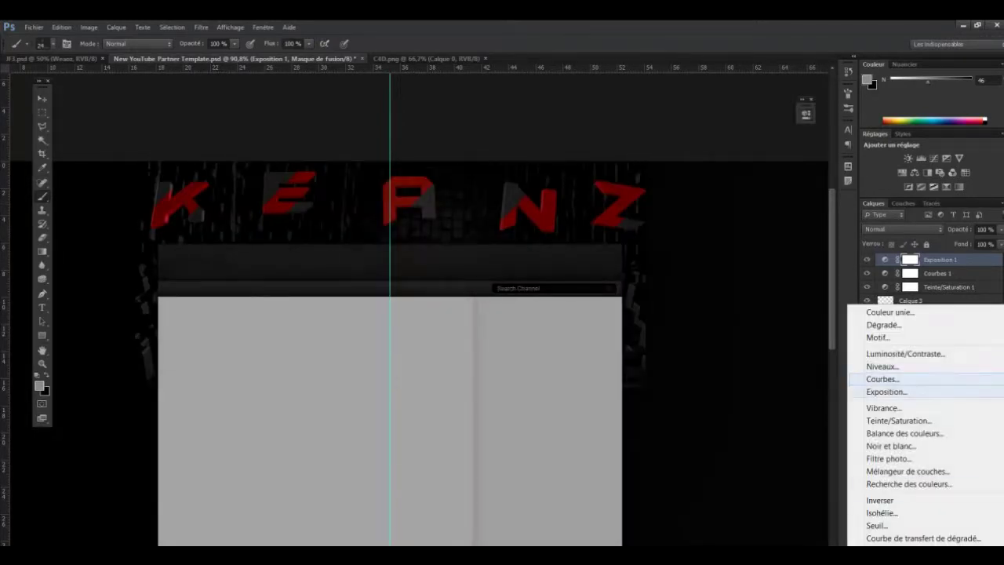
- Add a Luminosité/Contraste adjustment layer with the contrast set to -19
left_click(895, 353)
left_click_drag(720, 167, 692, 189)
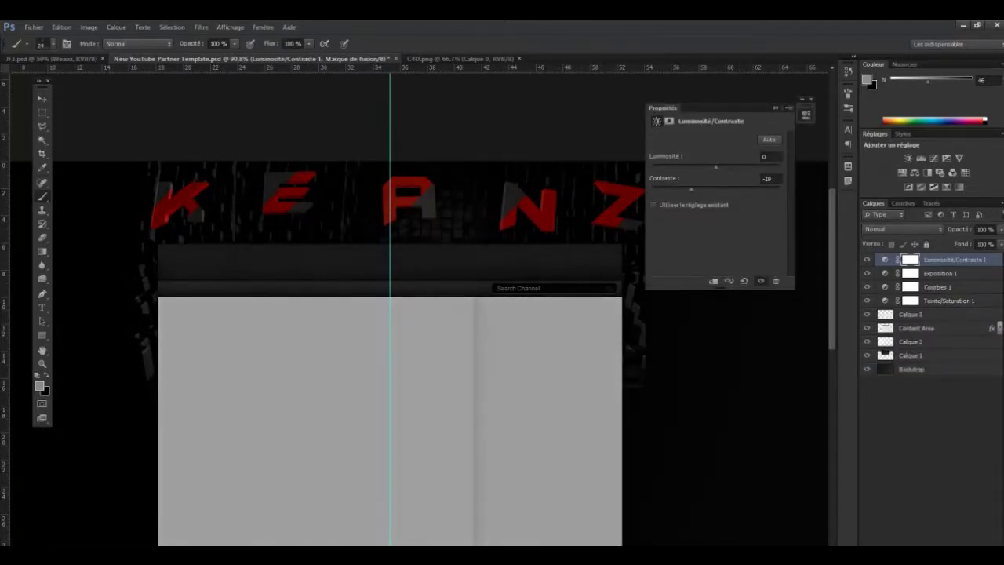
- Browse the GFX Pack Tirk folder for a texture image and return to the template document
left_click(34, 26)
left_click(47, 56)
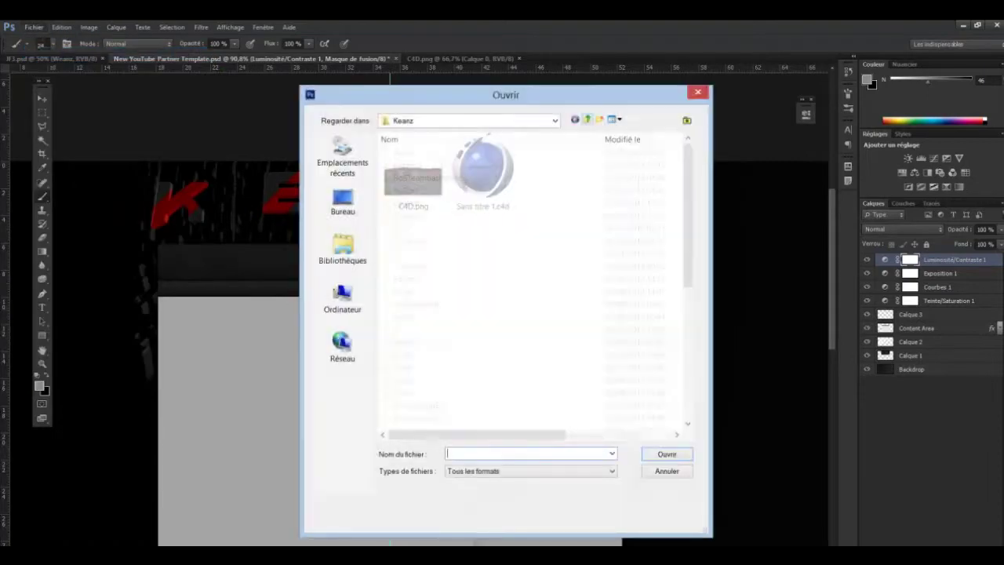
scroll(404, 342, "down", 5)
double_click(404, 342)
double_click(408, 267)
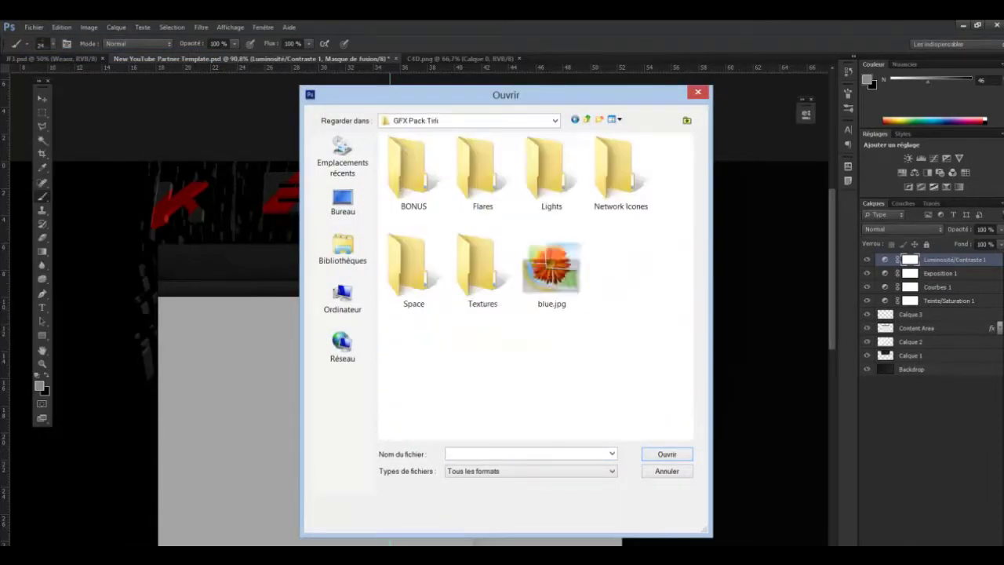
double_click(479, 259)
double_click(482, 269)
left_click(235, 58)
- Place the Black Backdrop texture into the template, and scale and position it over the header
left_click(34, 27)
left_click(50, 243)
double_click(621, 307)
key("v")
left_click_drag(419, 314, 463, 227)
left_click_drag(694, 520, 663, 459)
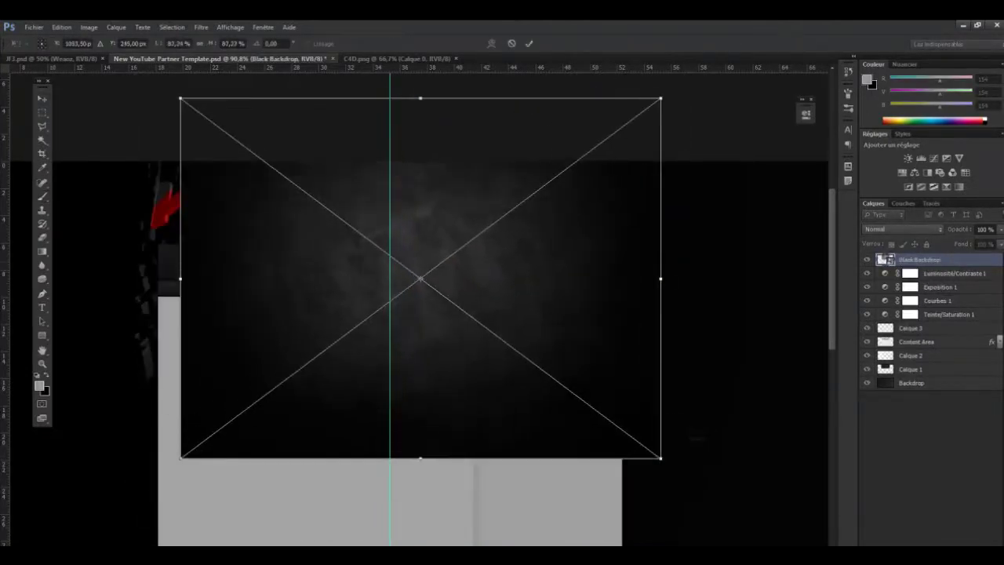
left_click_drag(471, 314, 432, 318)
key("v")
key("Return")
- Move the Black Backdrop layer down the stack to just below Content Area
key("ctrl+bracketleft")
key("ctrl+bracketleft")
key("ctrl+bracketleft")
key("ctrl+bracketleft")
key("ctrl+bracketleft")
key("ctrl+bracketleft")
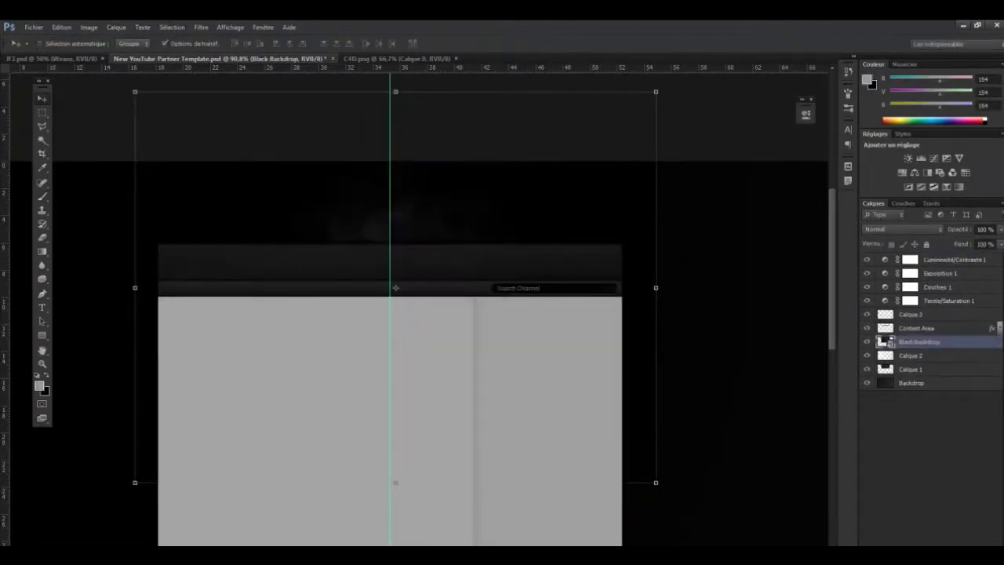
- Try several blend modes, including Eclaircir, on the Black Backdrop layer
key("shift+plus")
key("shift+plus")
key("shift+plus")
key("shift+plus")
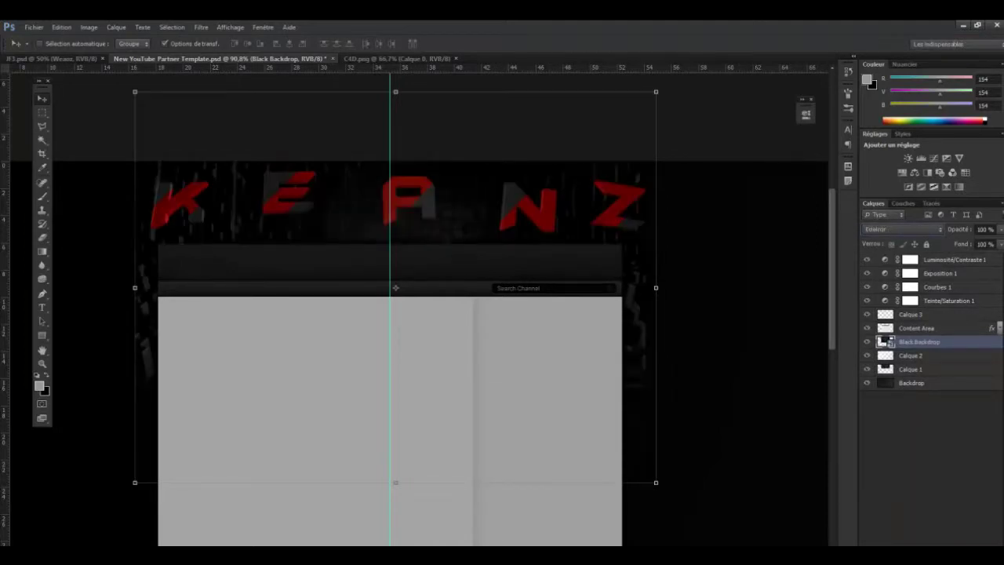
key("shift+minus")
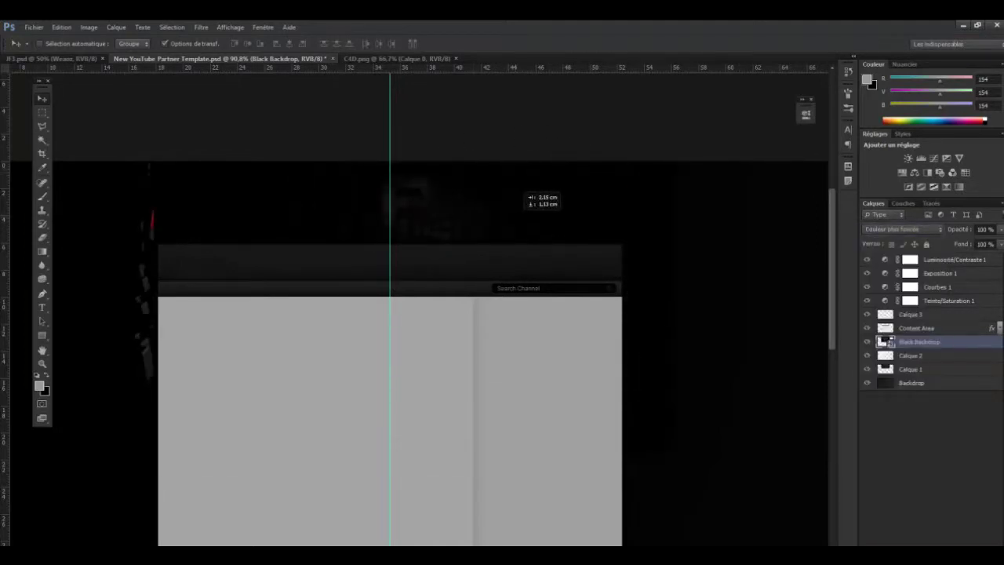
- Cycle through the blend modes of the Black Backdrop layer to Incrustation and set its opacity to 49%
key("shift+plus")
key("shift+plus")
key("shift+plus")
key("shift+plus")
key("shift+plus")
key("shift+plus")
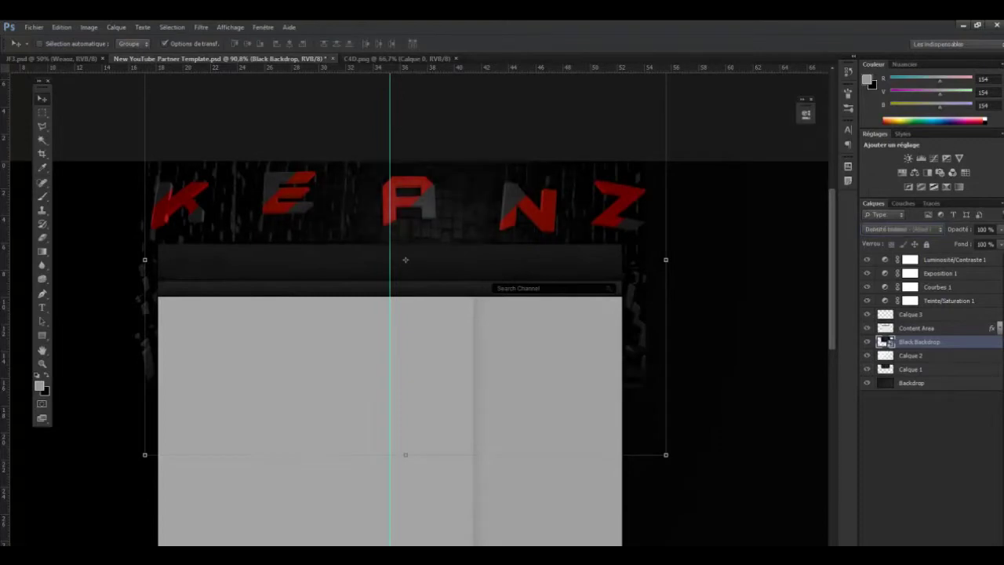
key("4")
key("9")
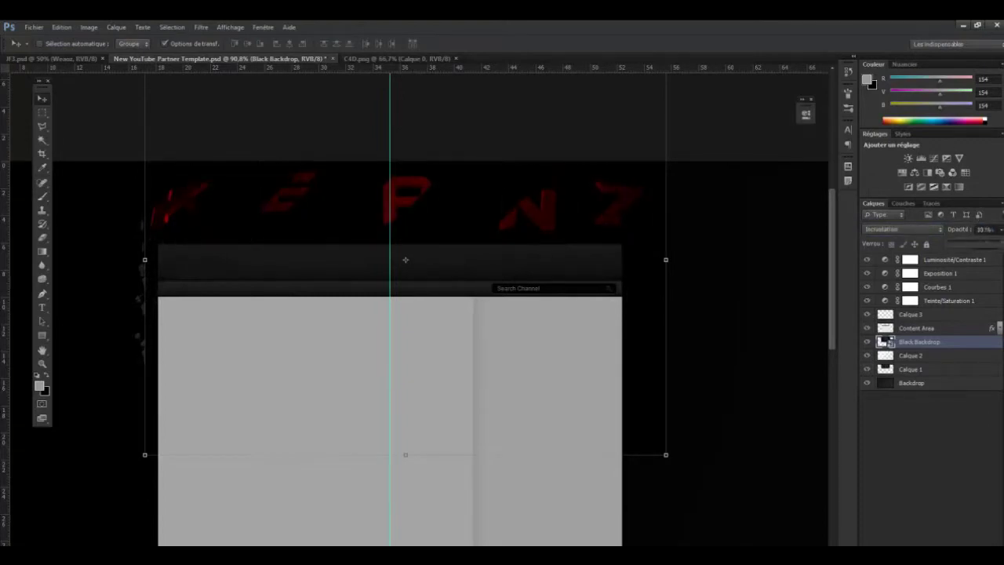
- Scale the Black Backdrop texture up slightly and reposition it over the header
left_click_drag(666, 454, 680, 471)
left_click(171, 27)
left_click(476, 227)
left_click(198, 40)
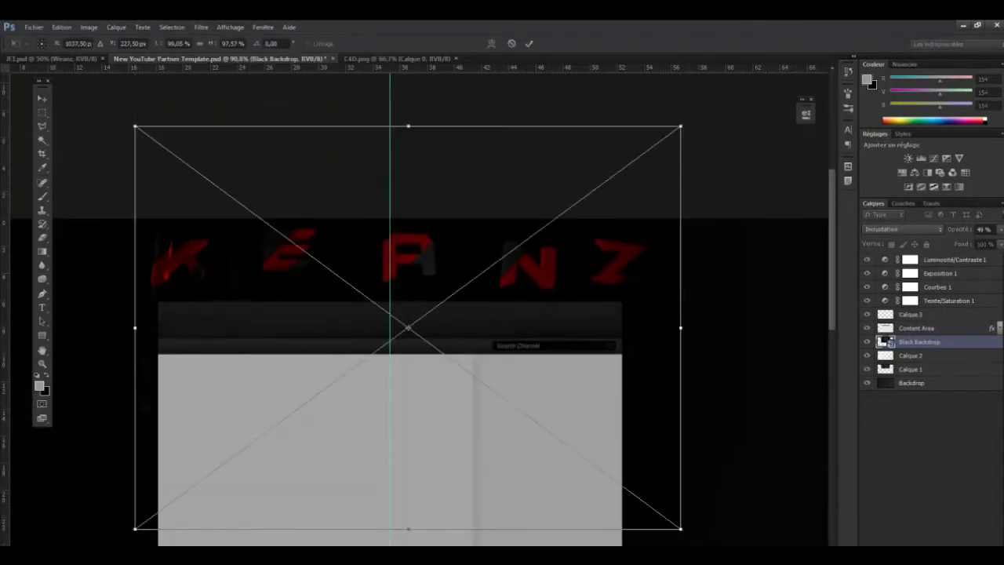
- Replace the Backdrop layer with a #070707 rectangle covering the whole canvas below Calque 1
key("b")
left_click(910, 369)
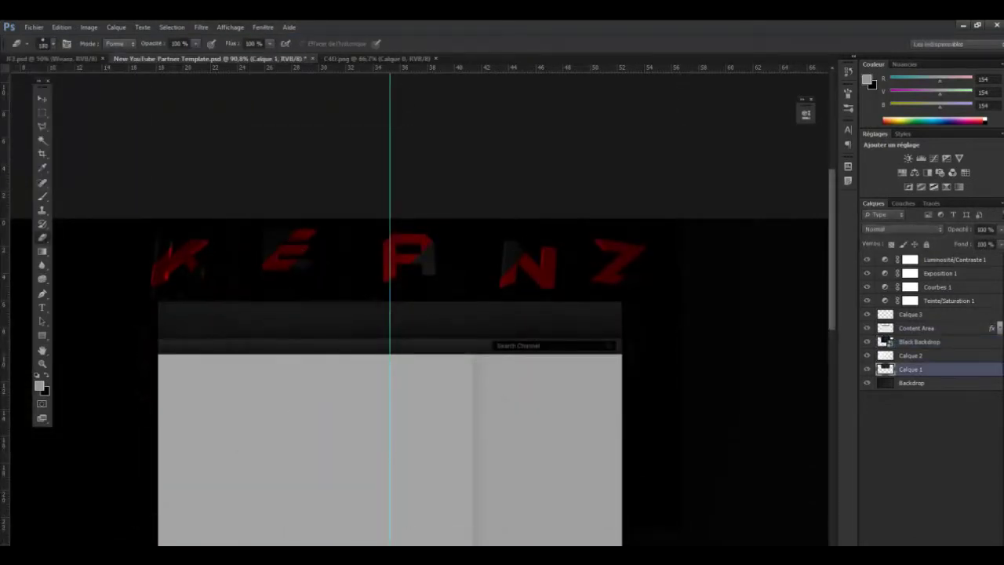
scroll(418, 309, "down", 3)
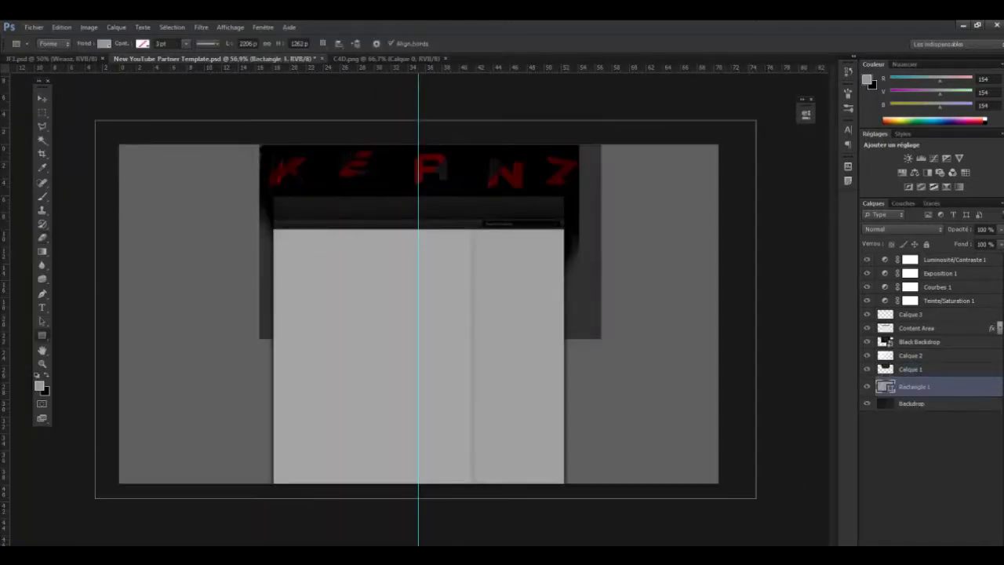
type("070707")
key("Return")
key("Delete")
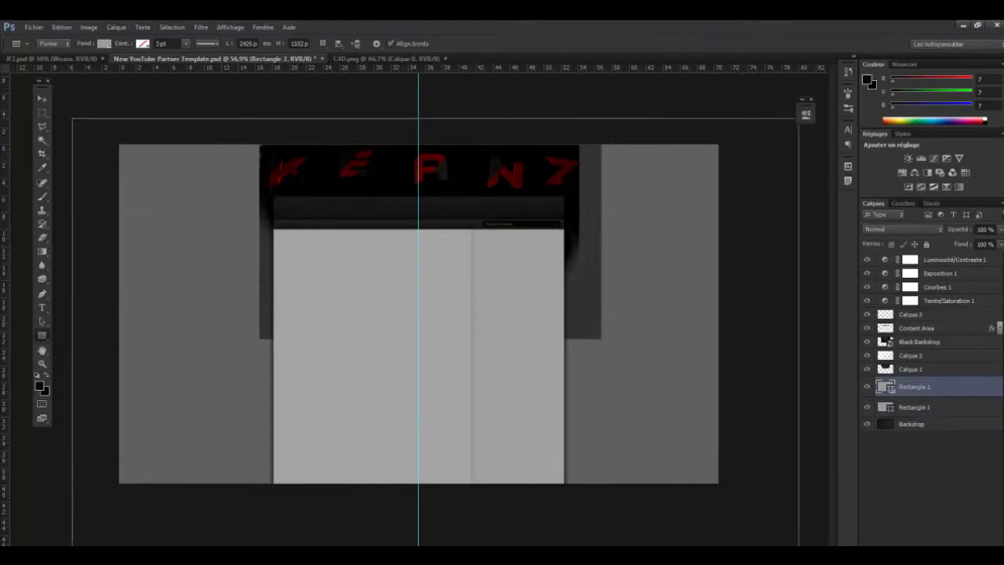
key("alt+BackSpace")
left_click_drag(99, 111, 758, 483)
scroll(365, 123, "up", 5)
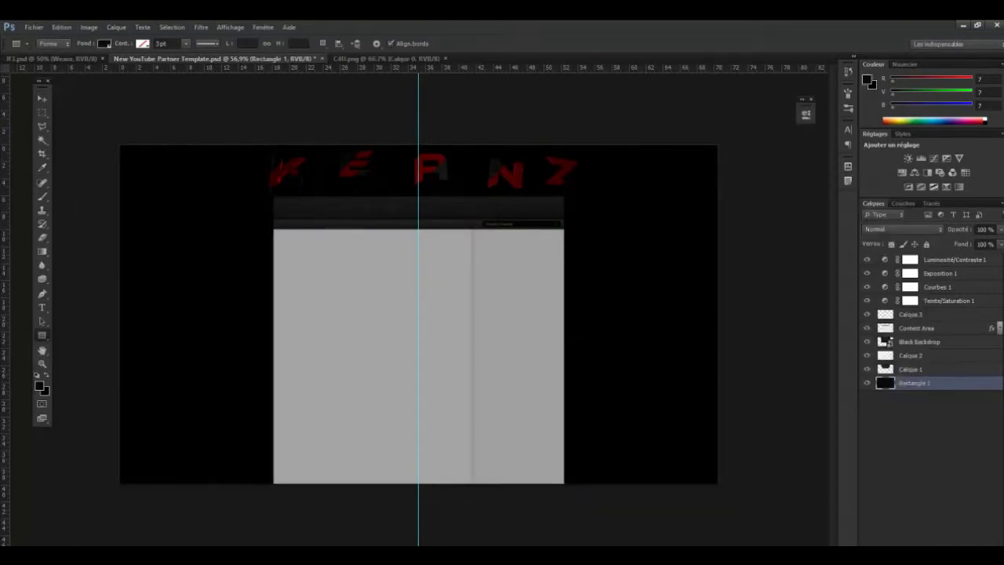
key("e")
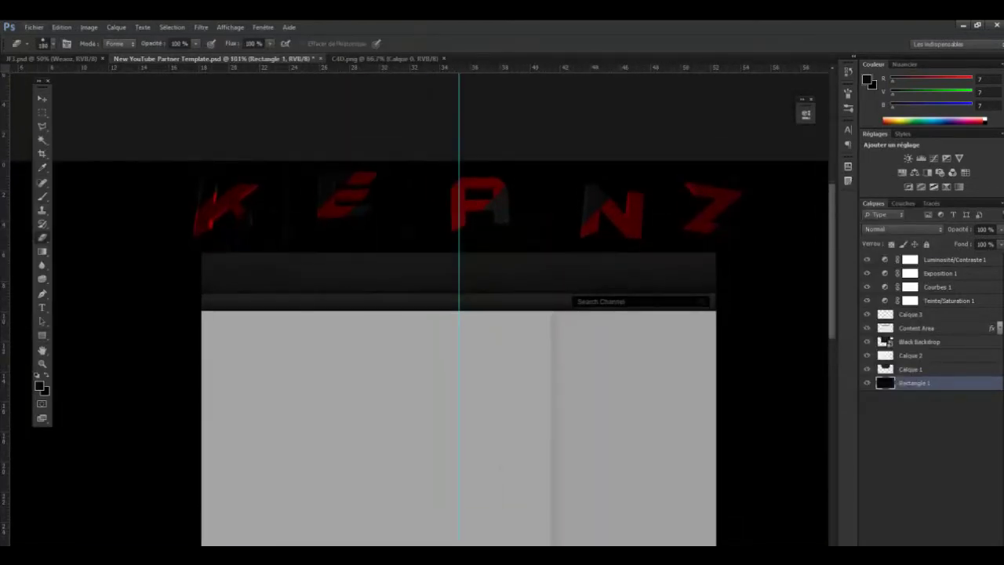
left_click(910, 369)
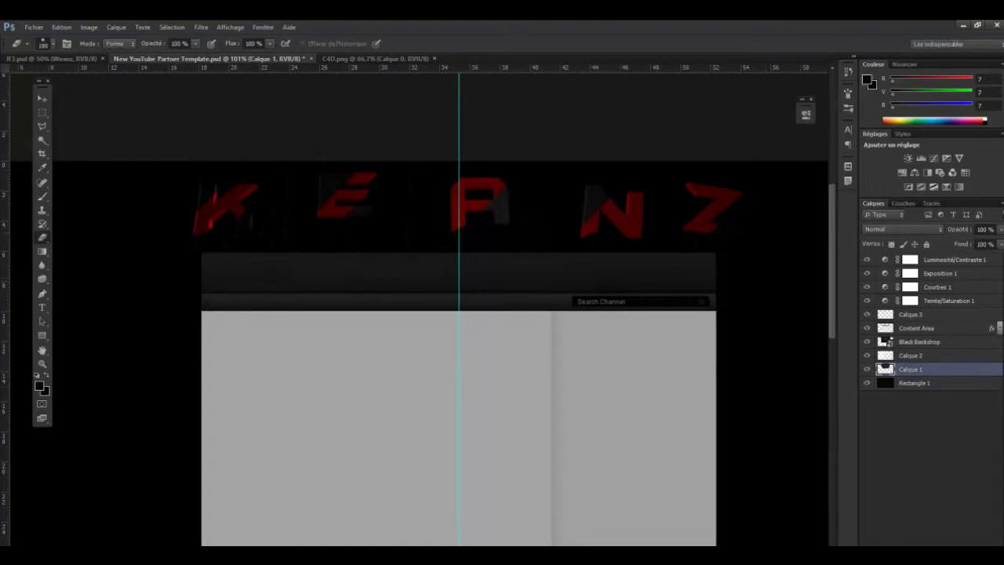
left_click(34, 27)
left_click(47, 49)
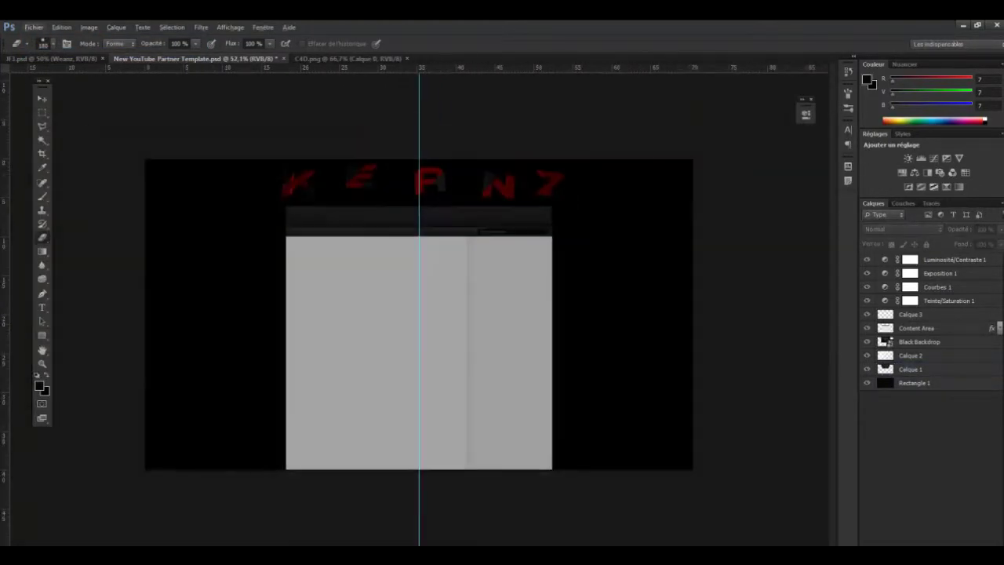
left_click_drag(718, 519, 718, 518)
- Draw a #4c4c4c rectangle over the whole canvas above all layers and set its opacity to 7%
left_click(39, 385)
type("4c4c4c")
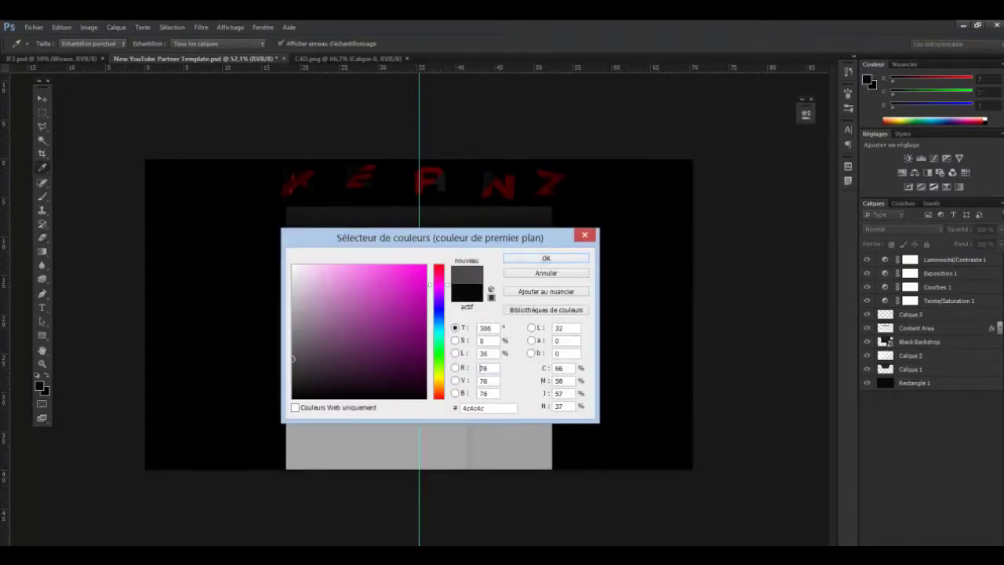
key("Return")
key("3")
scroll(344, 155, "up", 3)
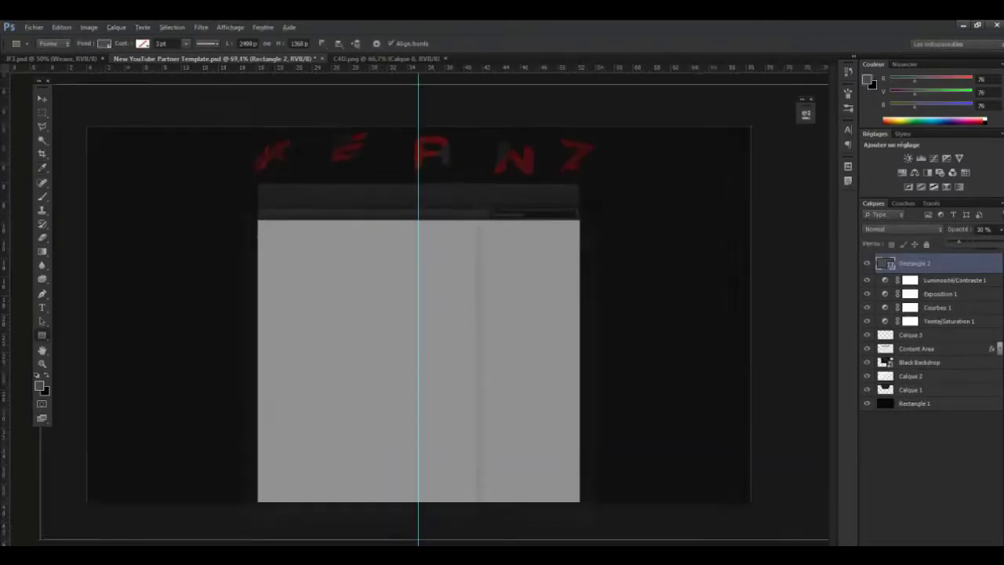
key("0")
key("7")
scroll(439, 314, "up", 1)
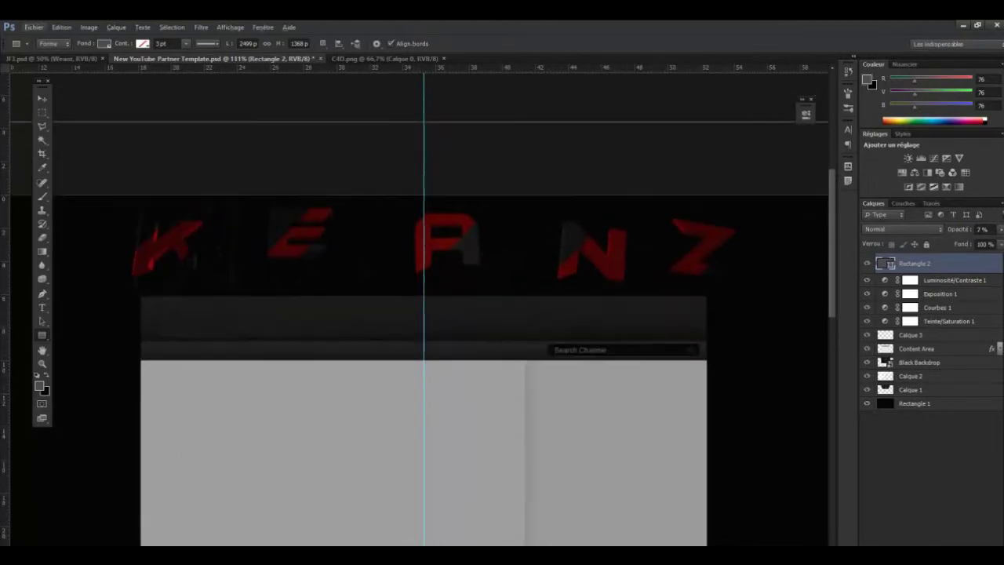
- Browse the Textures and neighbouring folders, and open BackgroundStuff.psd
left_click(34, 27)
left_click(39, 45)
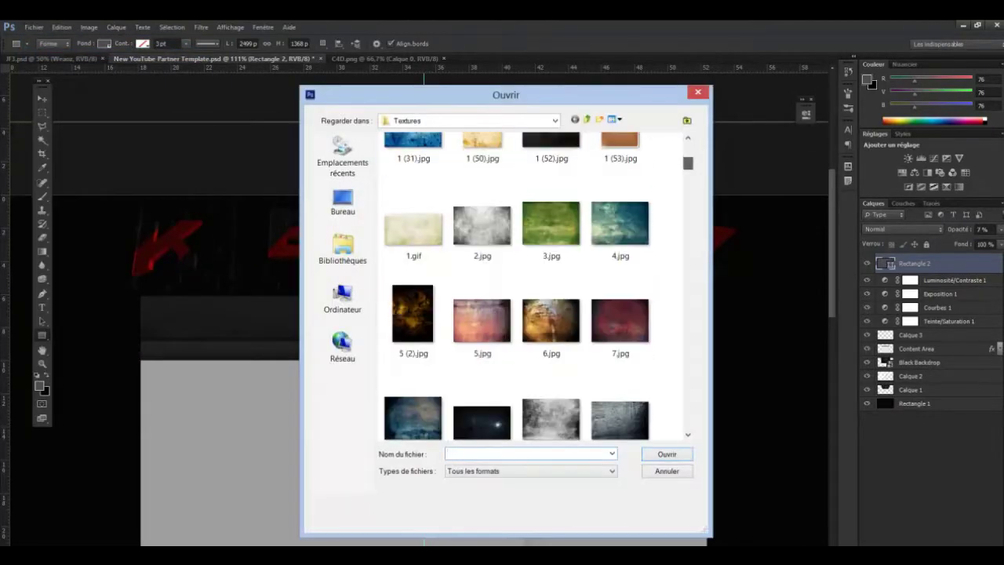
left_click(586, 119)
double_click(482, 172)
scroll(538, 280, "down", 2)
left_click(586, 120)
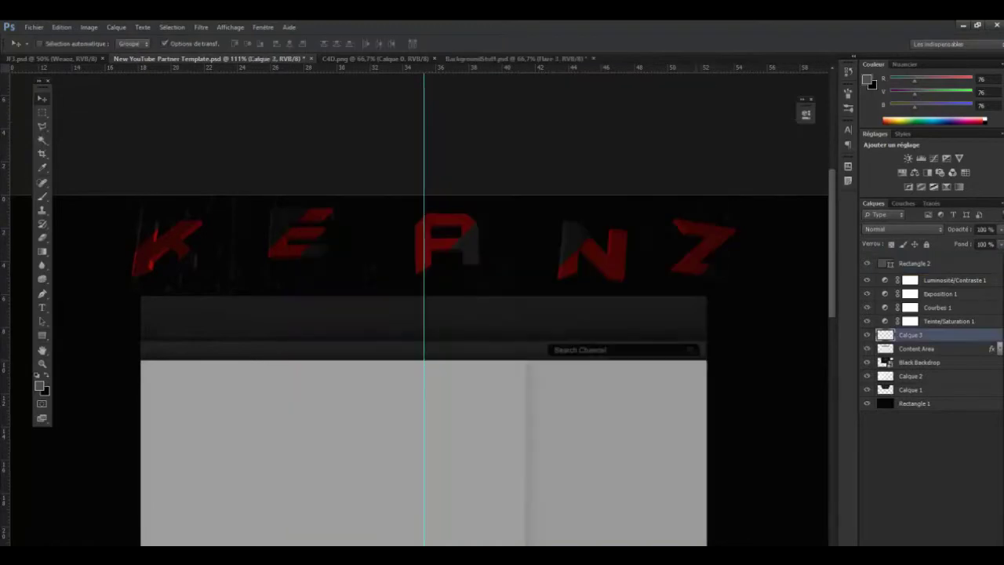
- Browse the graphics resource folders from the template and open the colour correction file 4 CC by Seven.psd
left_click(34, 27)
left_click(39, 45)
left_click(586, 119)
left_click(586, 119)
left_click(586, 119)
double_click(403, 163)
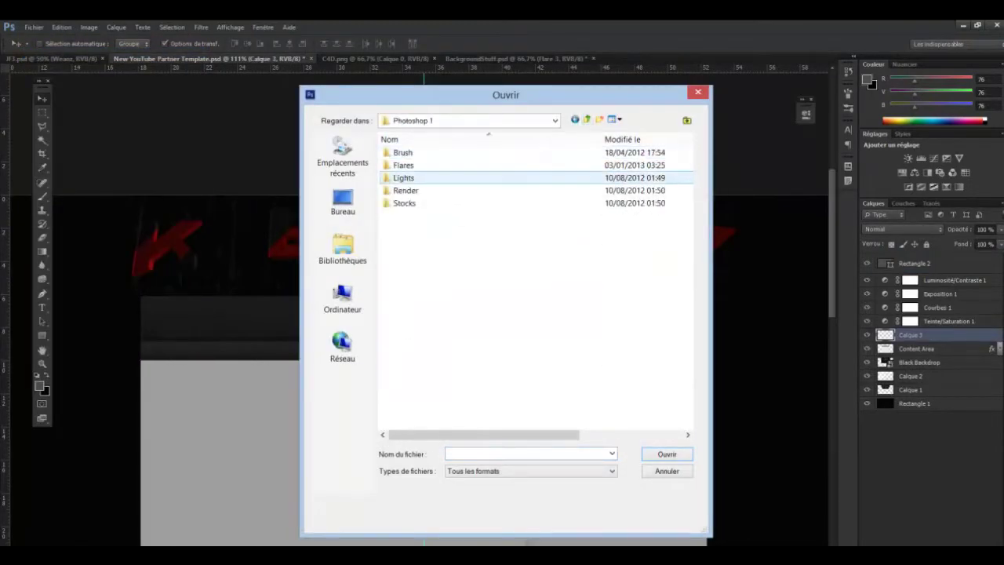
left_click(575, 119)
double_click(395, 278)
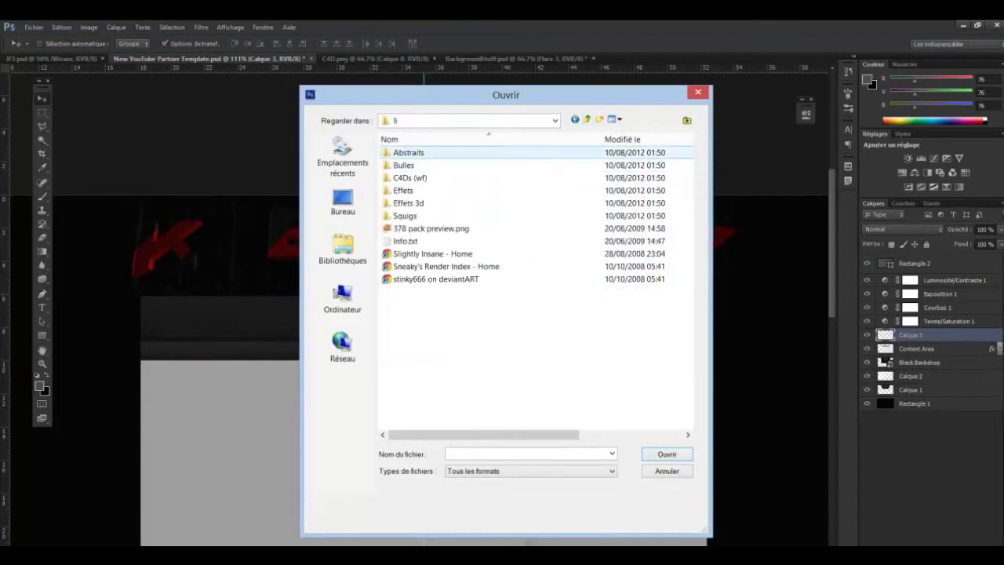
left_click(575, 119)
double_click(399, 392)
double_click(397, 165)
double_click(415, 168)
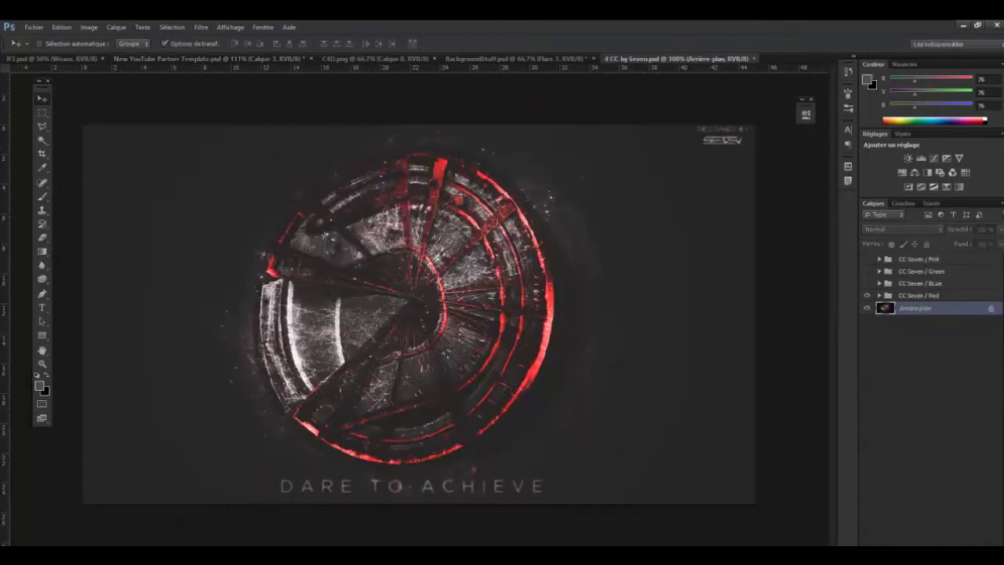
- Duplicate the CC Seven / BLue group into New YouTube Partner Template.psd and switch to that document
right_click(938, 283)
left_click(800, 292)
left_click(497, 231)
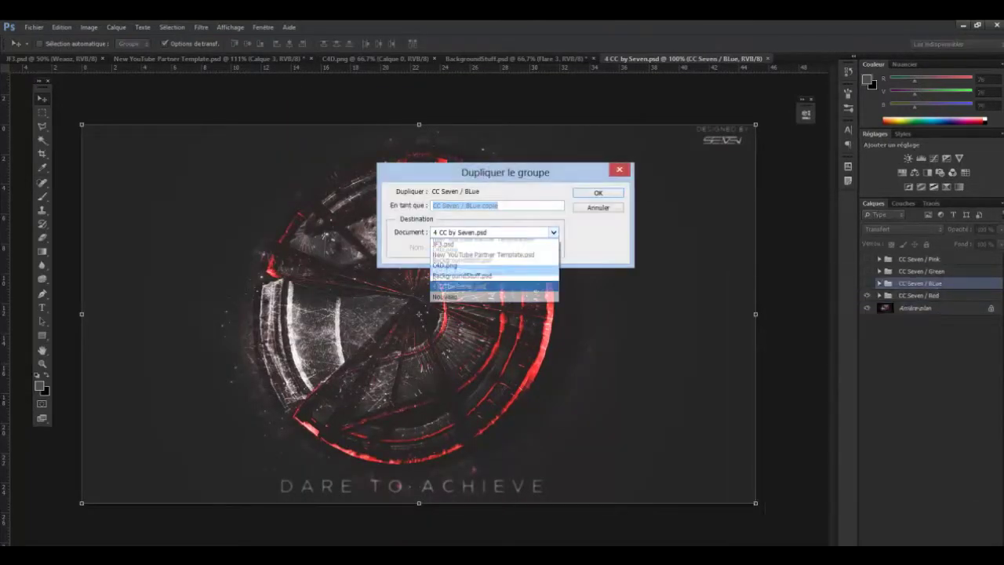
left_click(471, 285)
left_click(596, 193)
left_click(207, 58)
- Move and scale the CC Seven / BLue group so it covers the whole template canvas
key("ctrl+0")
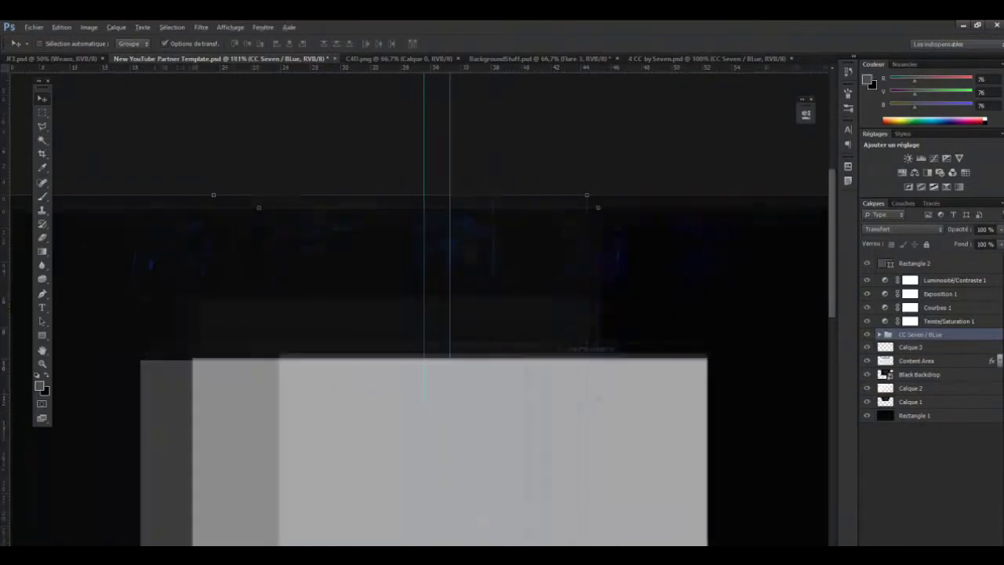
key("ctrl+t")
key("Return")
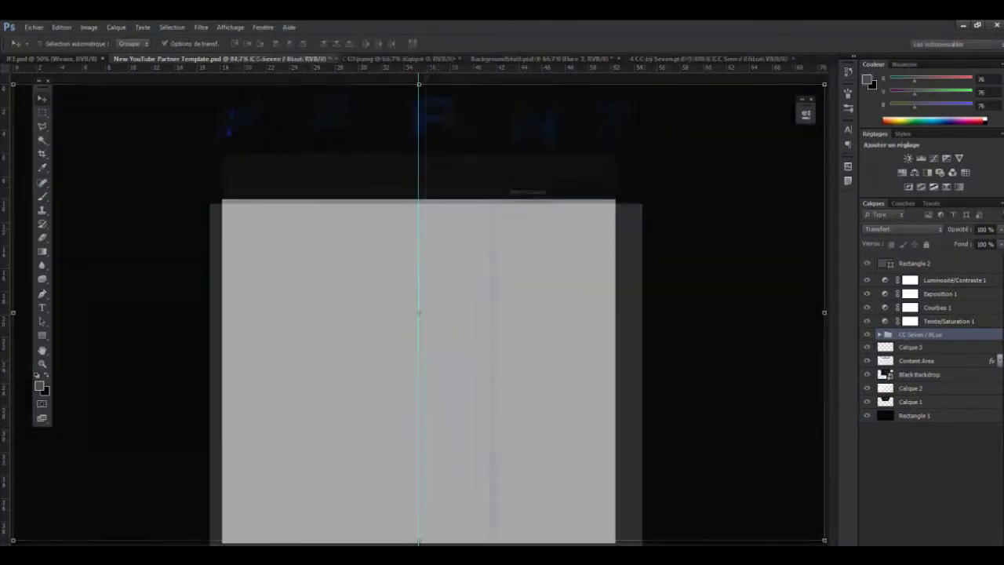
scroll(124, 165, "up", 5)
scroll(440, 314, "right", 3)
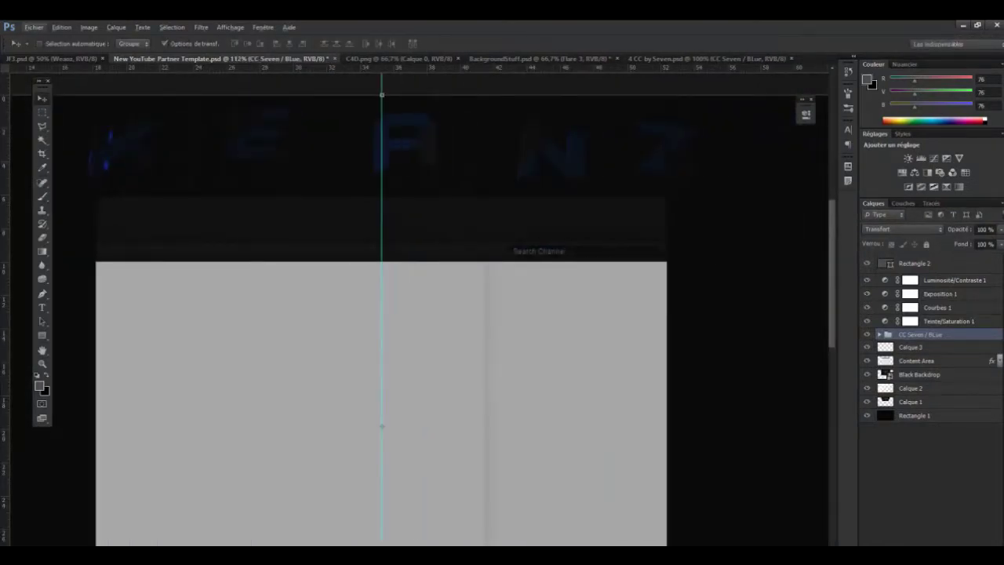
- Remove the Luminosité/Contraste 1 and Teinte/Saturation 1 adjustment layers, keeping Exposition 1 and Courbes 1
key("ctrl+alt+z")
key("ctrl+alt+z")
key("ctrl+alt+z")
key("ctrl+alt+z")
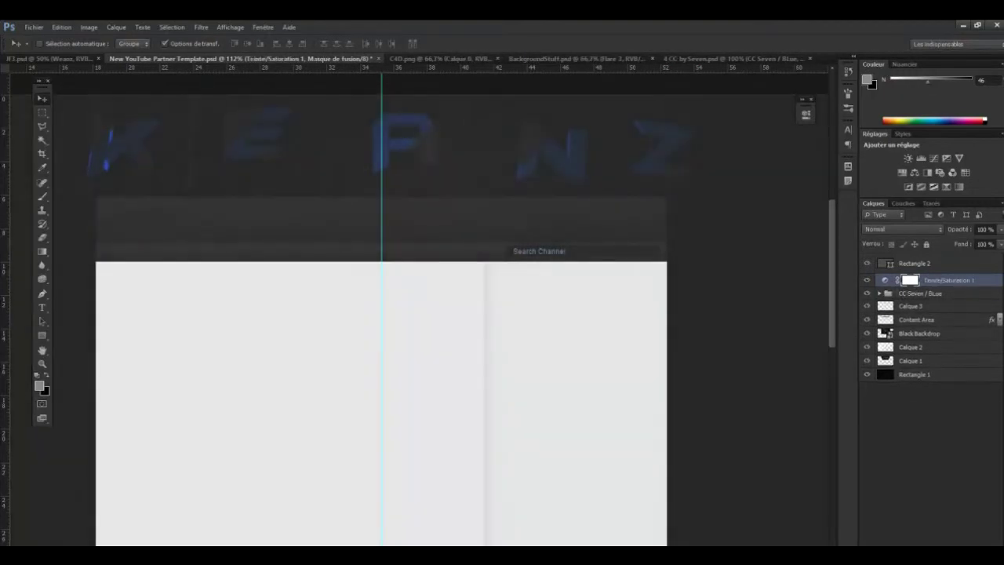
key("ctrl+shift+z")
key("ctrl+shift+z")
key("ctrl+shift+z")
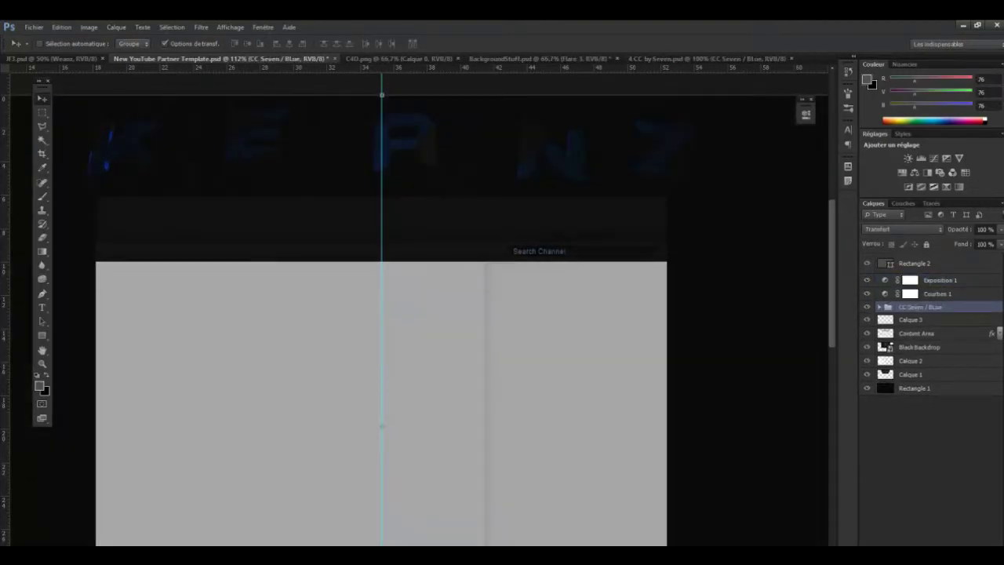
- Create a new layer above the CC Seven / BLue group and pick a large textured preset brush
key("ctrl+shift+alt+n")
key("b")
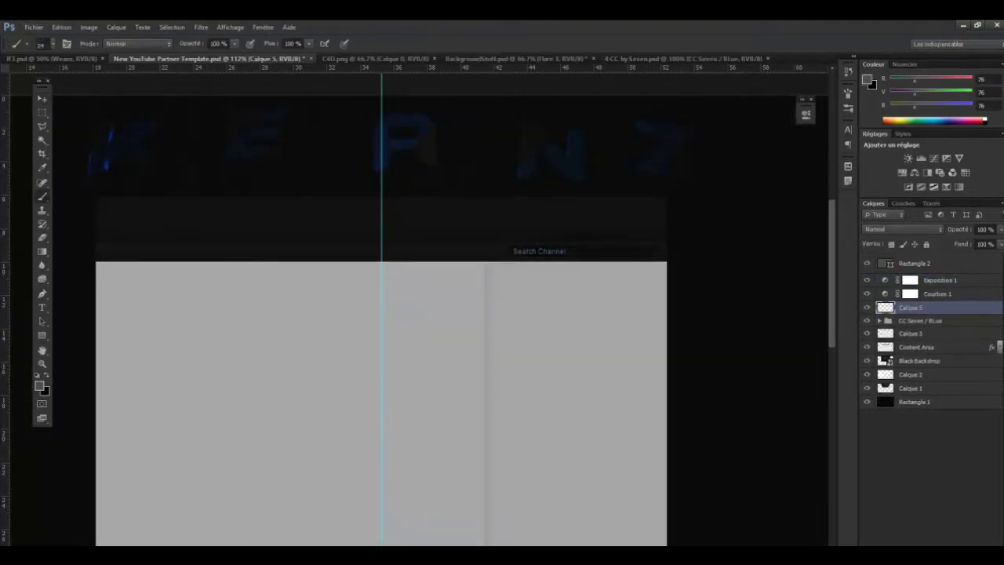
left_click(52, 43)
scroll(66, 153, "up", 10)
left_click(21, 124)
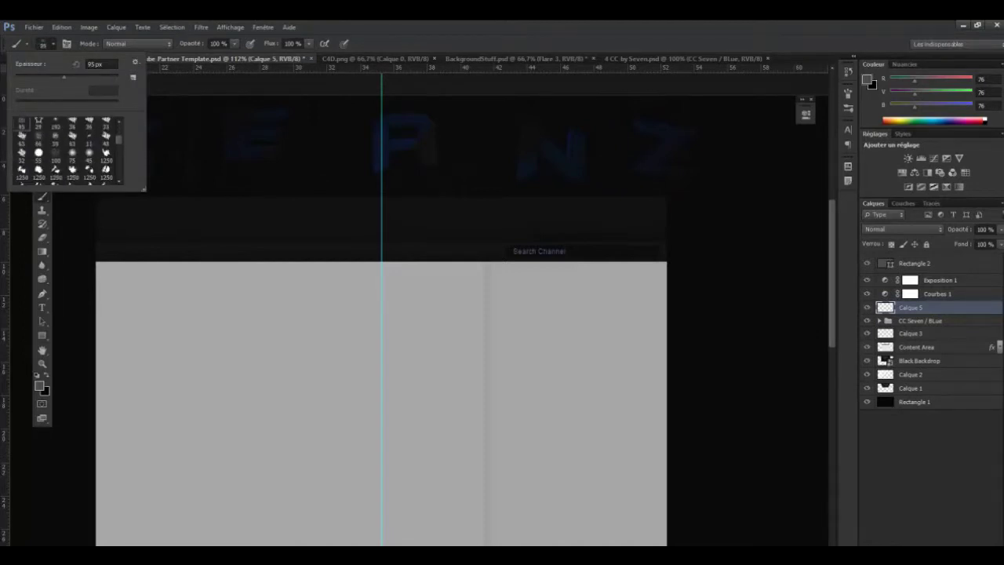
scroll(67, 153, "down", 10)
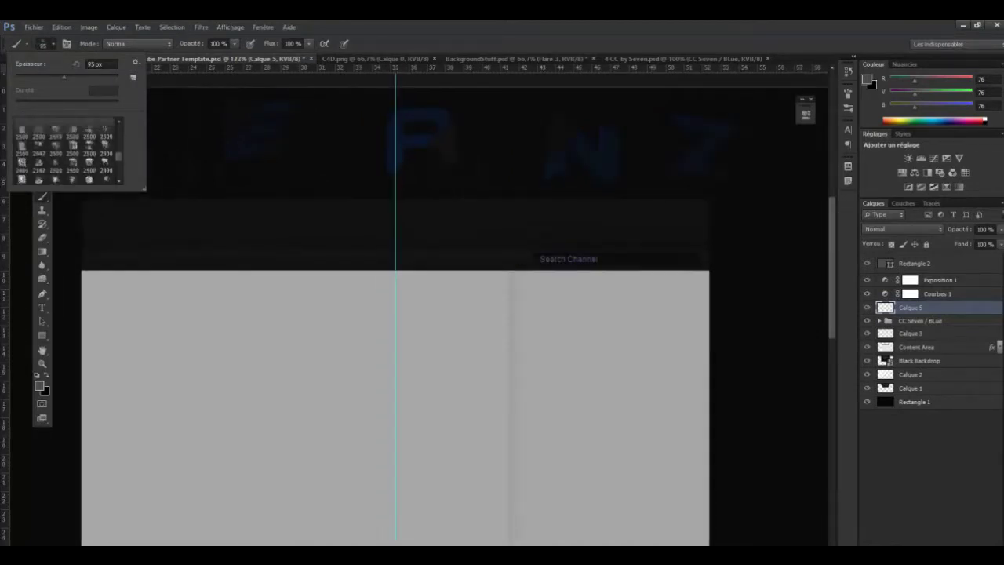
left_click(104, 145)
double_click(105, 145)
- Stamp a textured brush over the canvas on Calque 5 and set the layer's opacity to 4%
left_click(52, 43)
double_click(89, 132)
left_click(52, 44)
left_click(369, 330)
left_click_drag(994, 229, 951, 241)
scroll(526, 116, "down", 2)
key("e")
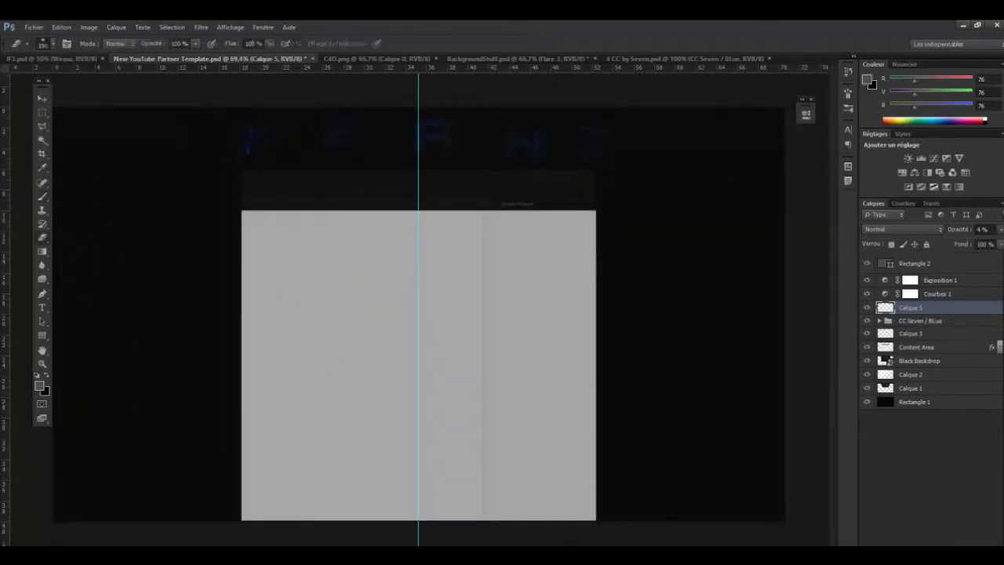
scroll(419, 315, "up", 1)
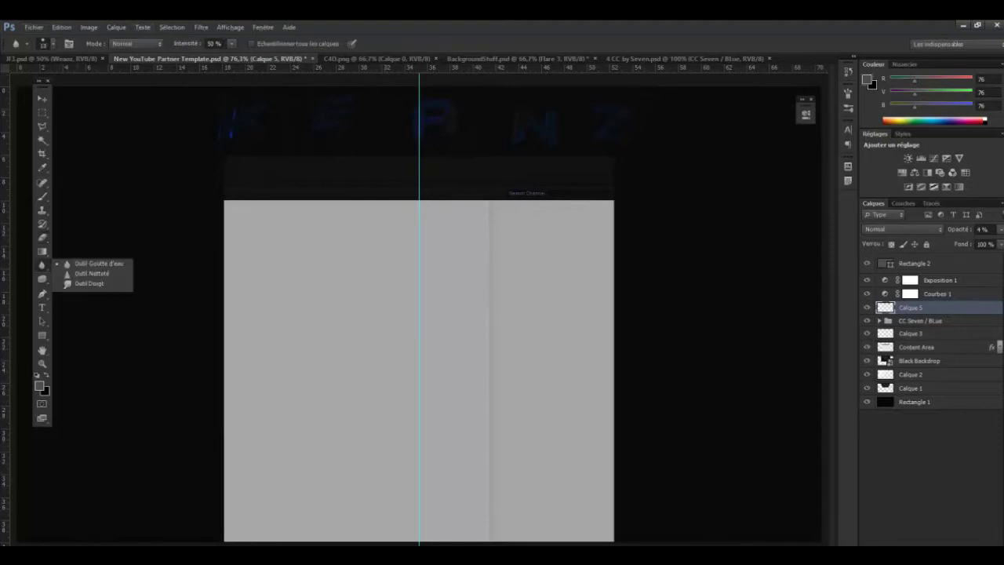
- Apply the Flou filter to Calque 5 and try the Zigzag distortion on it
left_click(42, 294)
left_click(201, 26)
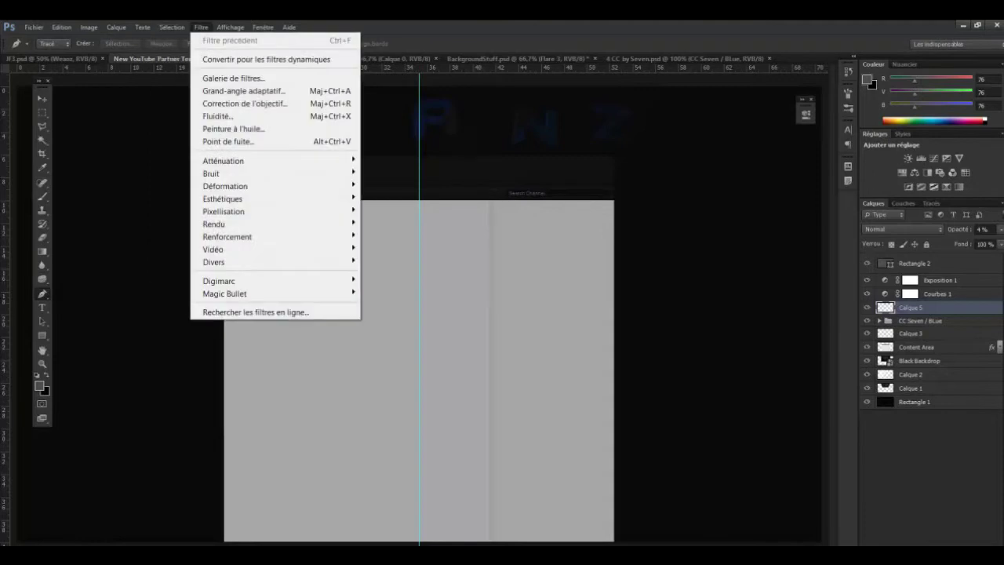
key("Escape")
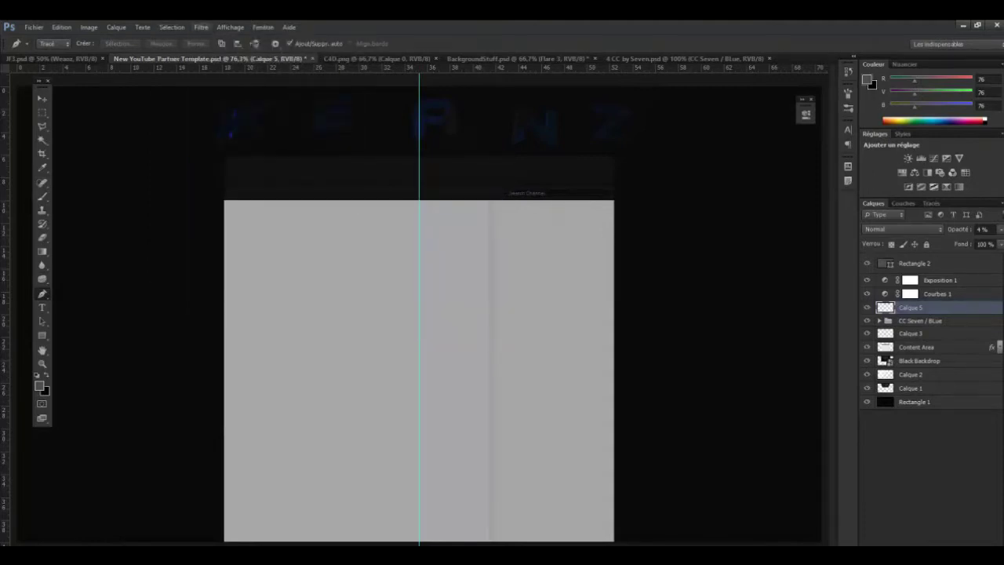
left_click(201, 26)
mouse_move(227, 186)
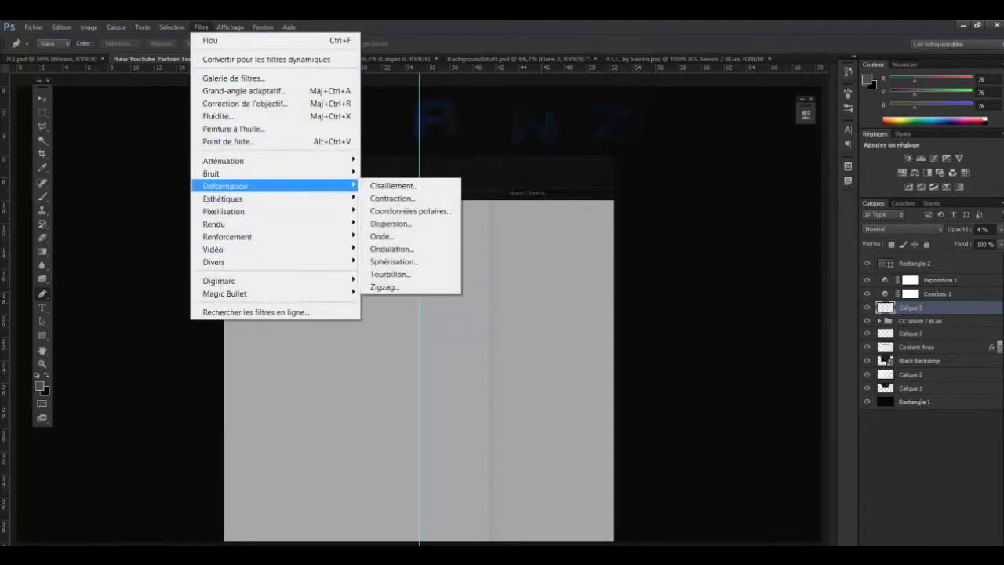
left_click(384, 286)
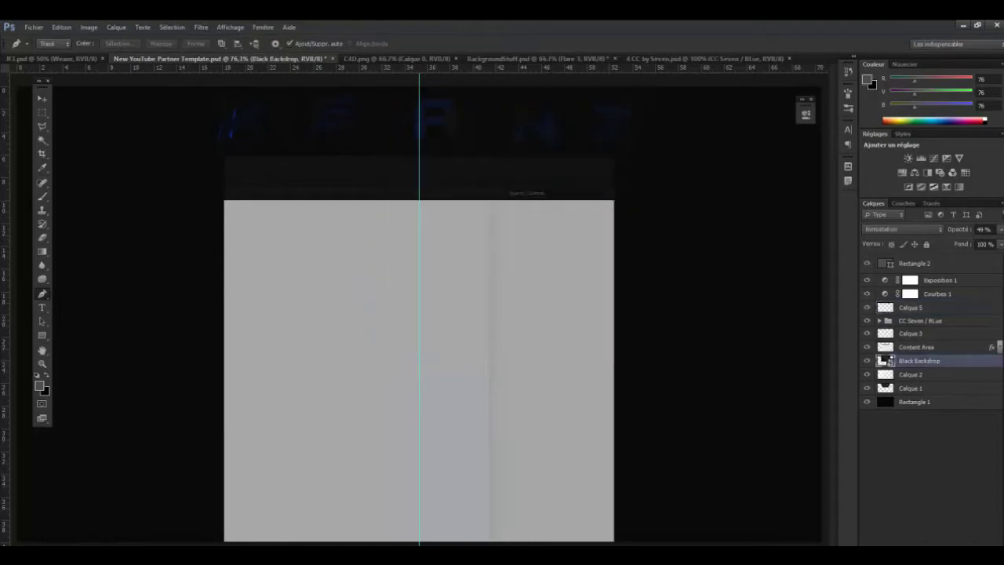
- Apply the Zigzag distortion to Calque 1, adjusting its amplitude, inflexions and type
left_click(910, 387)
left_click(201, 26)
mouse_move(227, 186)
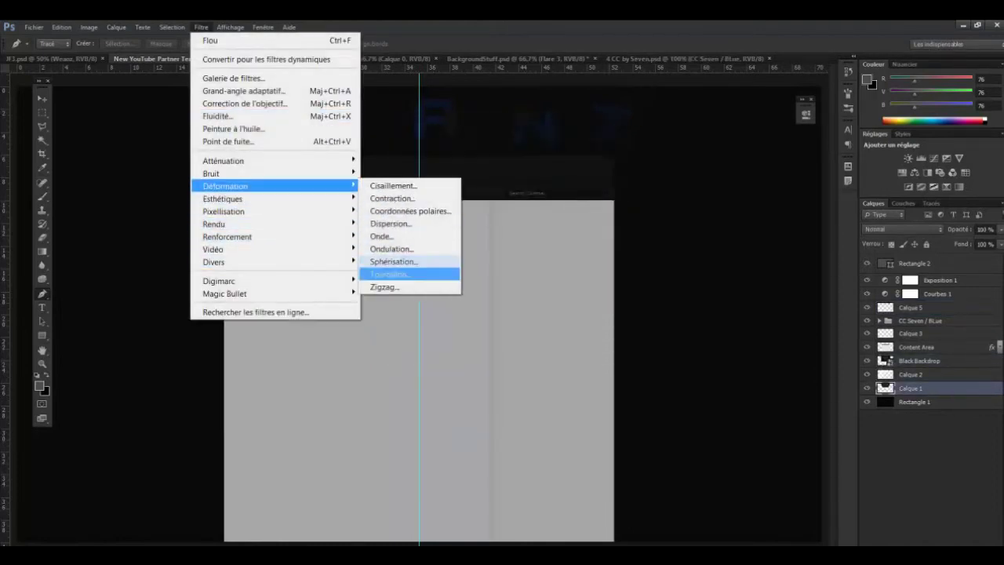
left_click(385, 287)
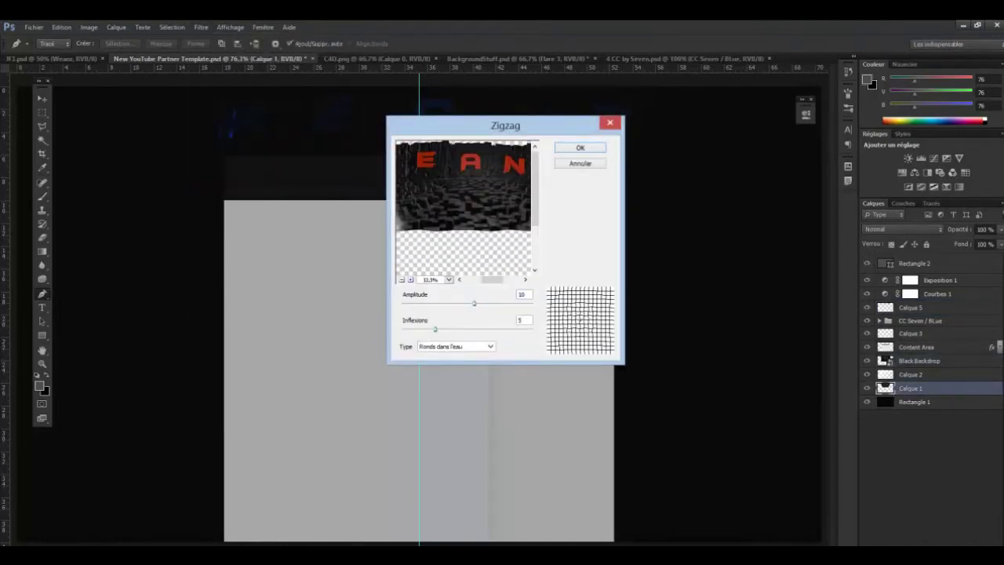
double_click(523, 294)
key("Down")
key("Down")
key("Up")
key("Up")
key("Up")
key("Up")
key("Tab")
key("Up")
key("Up")
key("Up")
key("Up")
key("Tab")
key("alt+Down")
key("Down")
key("Down")
key("Return")
key("Return")
- Open the Peinture à l'huile filter for the Calque 1 header artwork
left_click(201, 27)
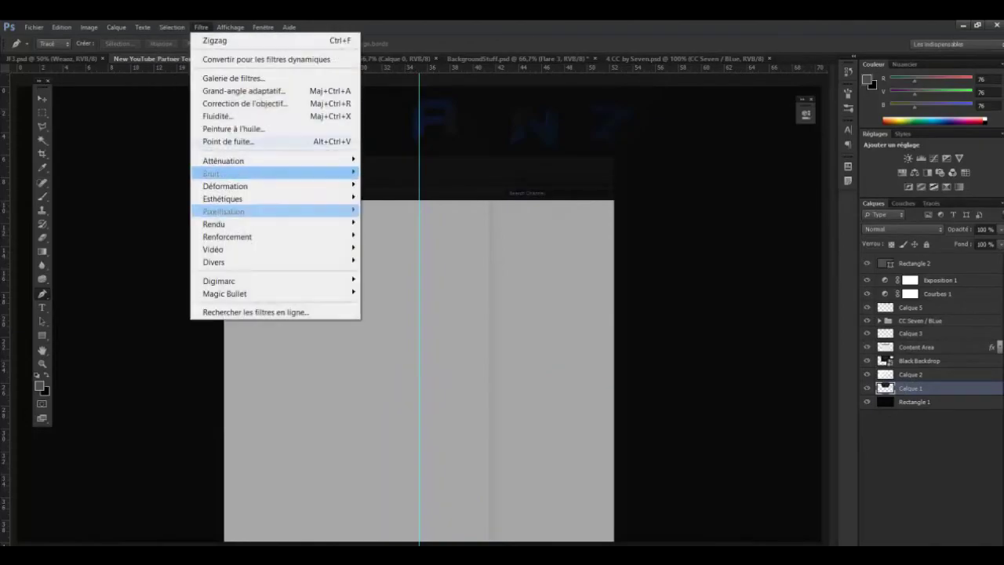
left_click(259, 128)
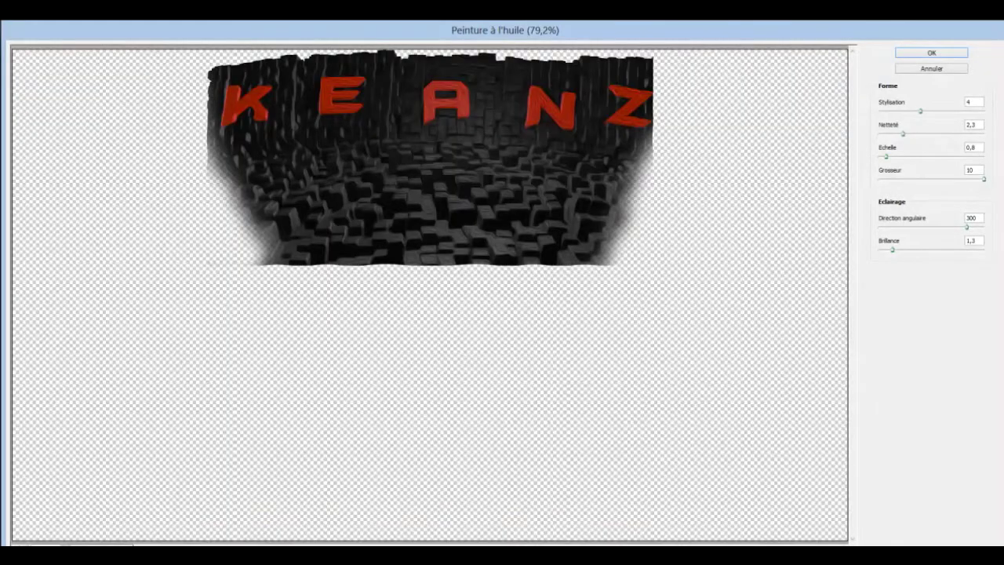